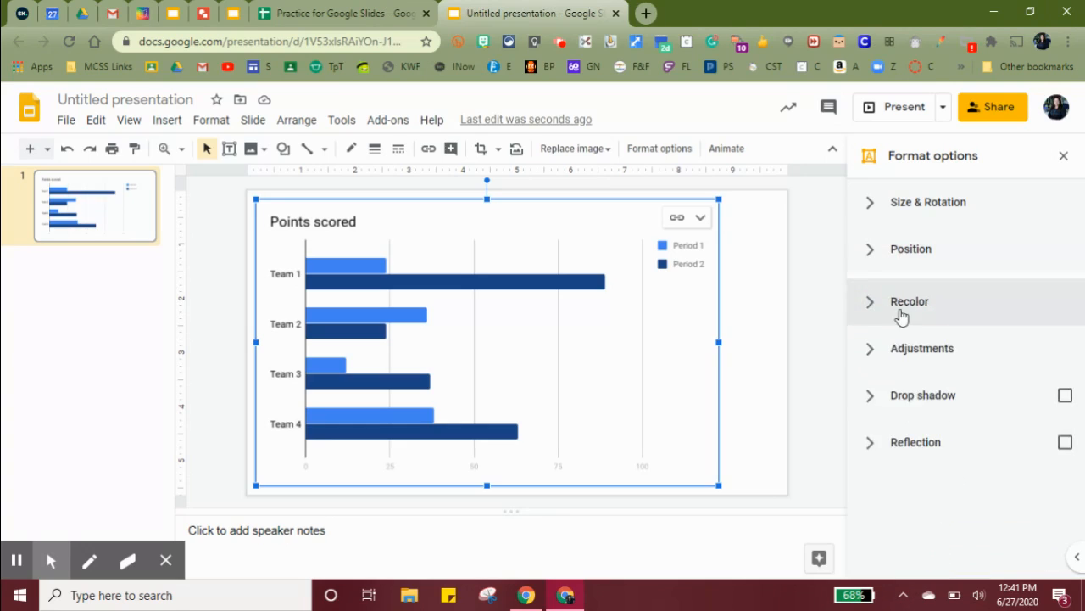
# Recolor the Points scored bar chart with the Dark 8 option.
pyautogui.click(879, 298)
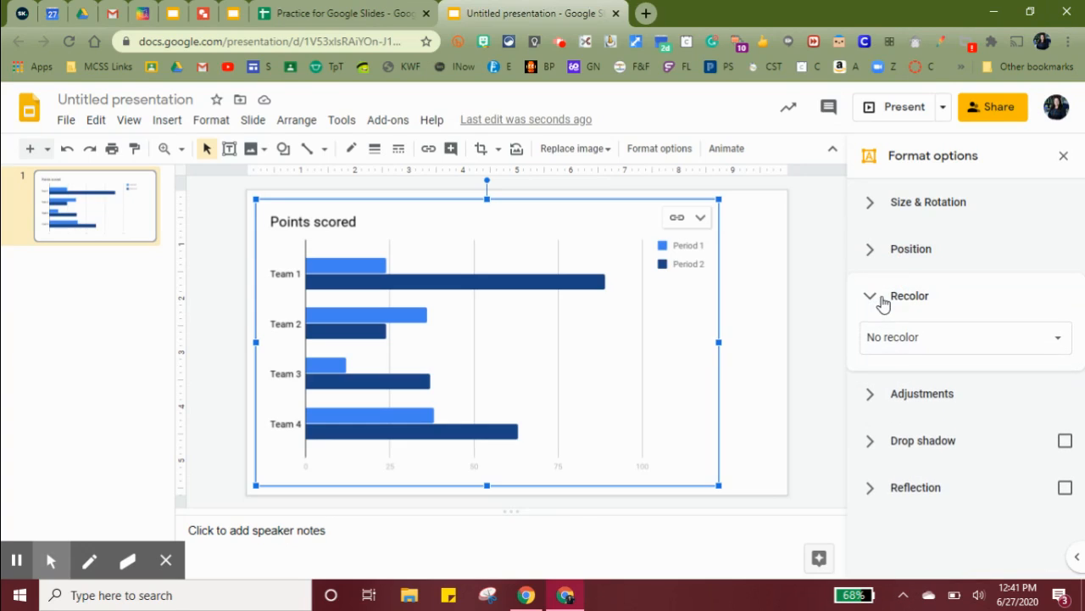
pyautogui.click(917, 345)
pyautogui.scroll(-3, 995, 439)
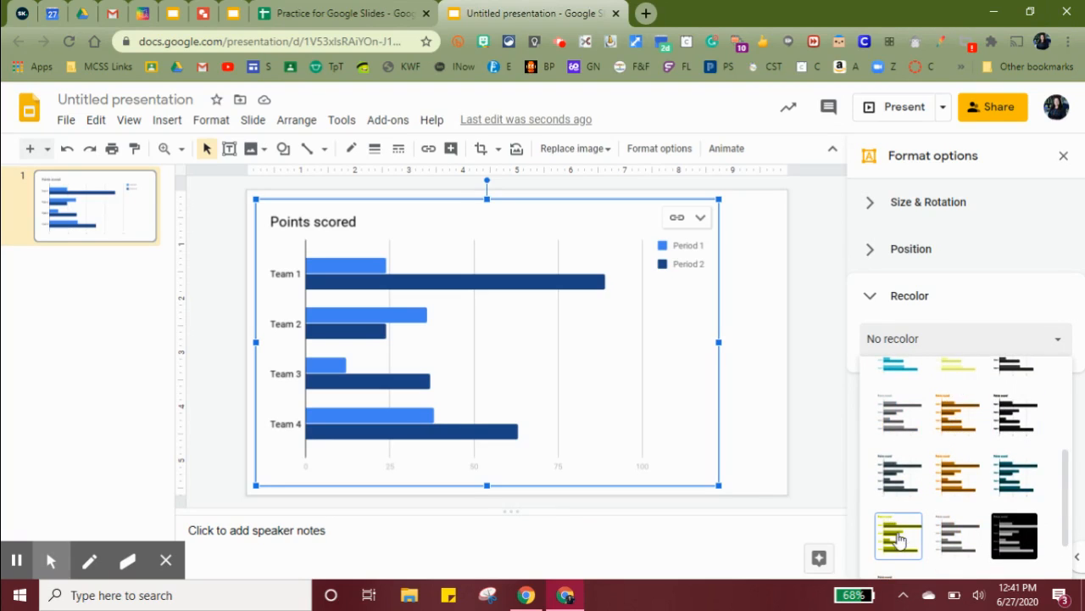
pyautogui.scroll(-1, 904, 519)
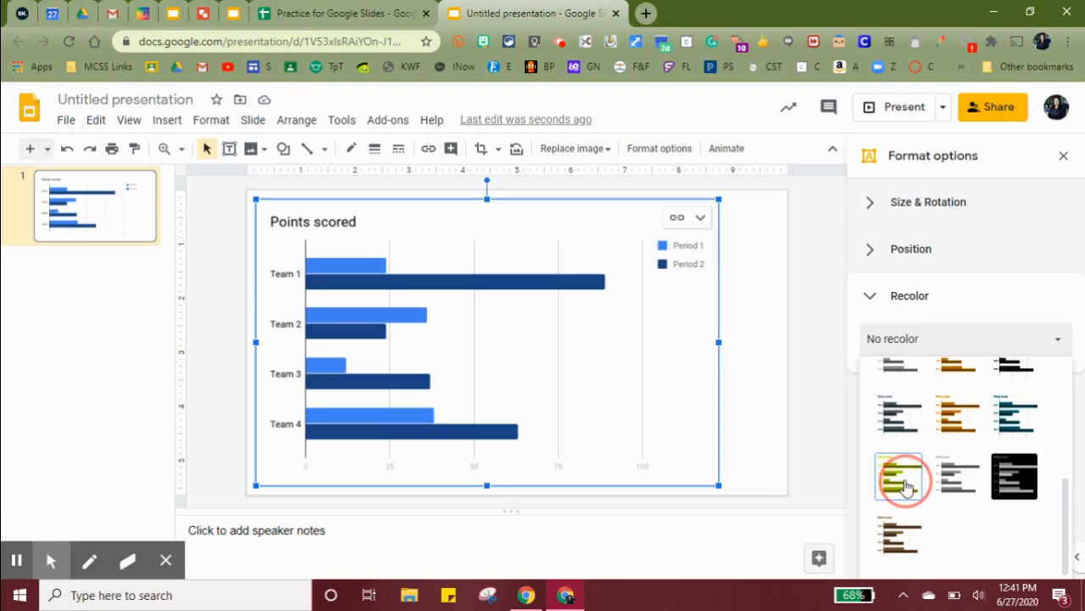
pyautogui.click(900, 477)
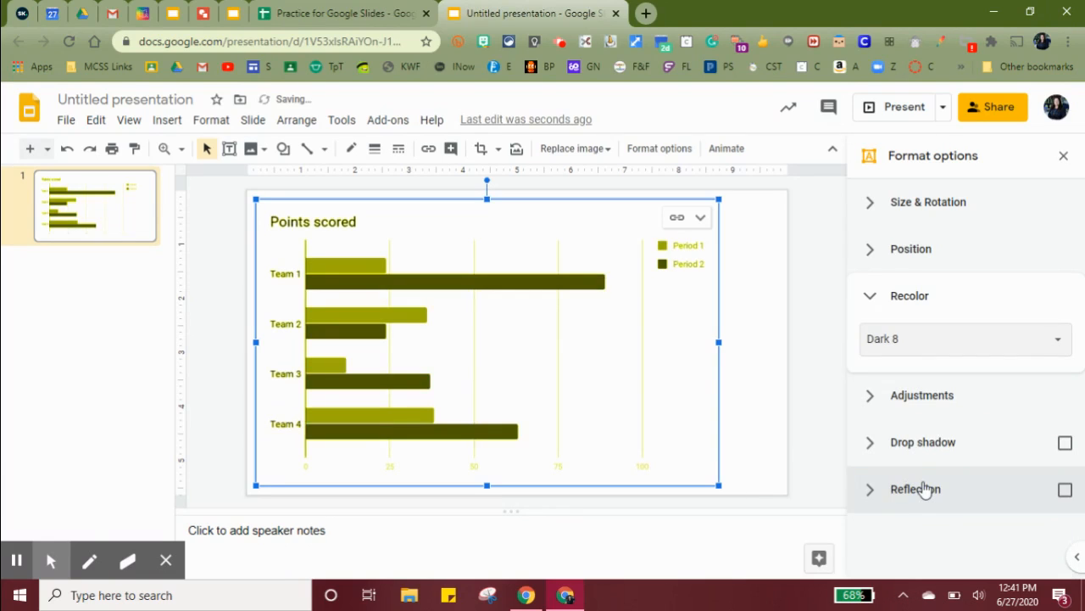
pyautogui.click(877, 305)
# Try changing the chart's transparency in its image adjustments.
pyautogui.click(871, 349)
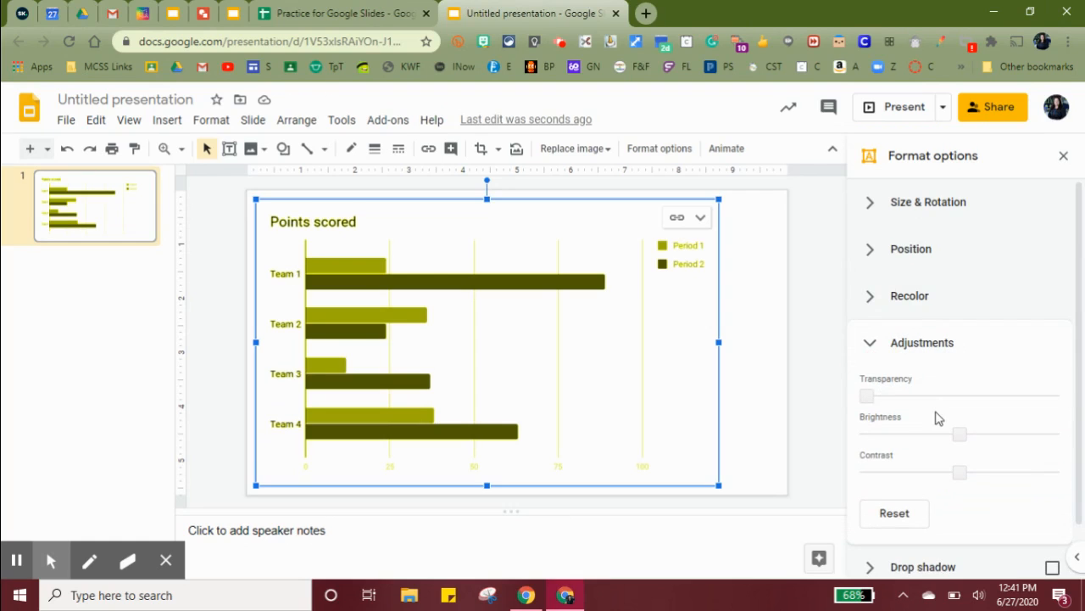
pyautogui.click(867, 395)
pyautogui.moveTo(866, 396)
pyautogui.mouseDown()
pyautogui.moveTo(902, 395)
pyautogui.moveTo(866, 395)
pyautogui.mouseUp()
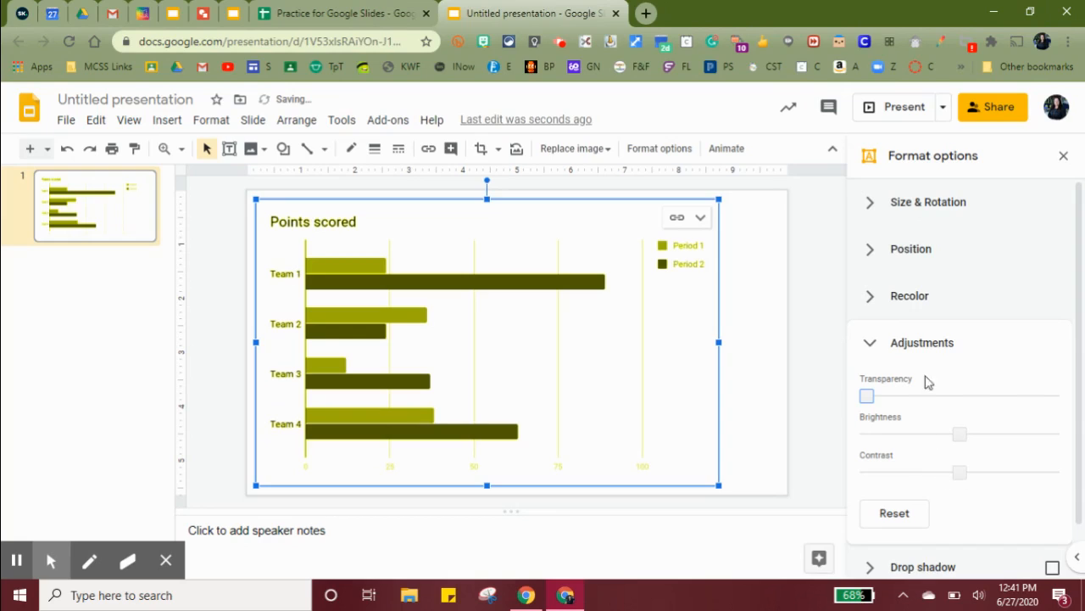
pyautogui.click(869, 344)
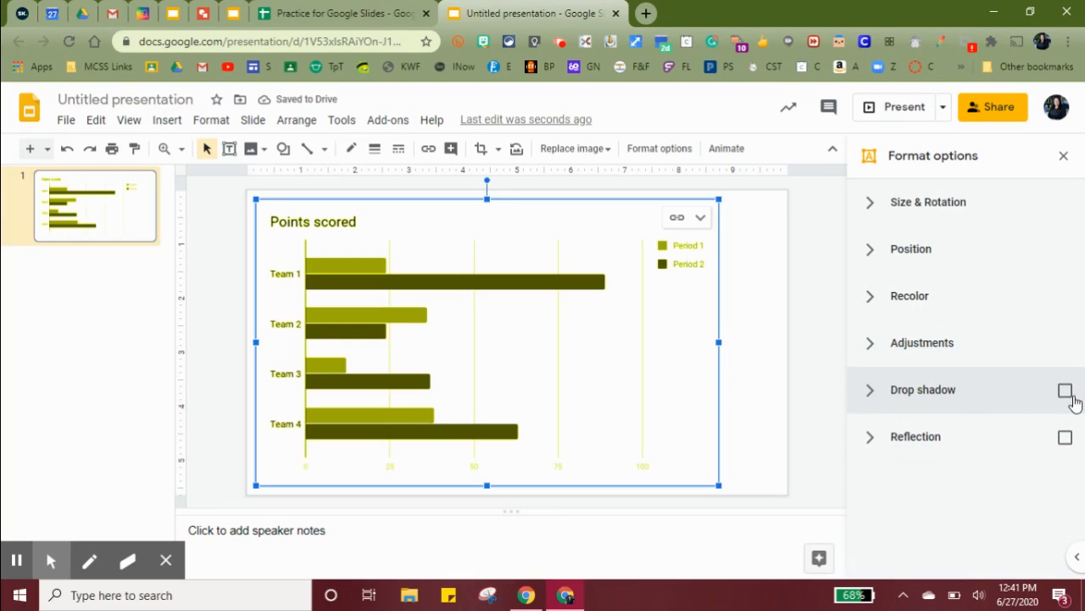
# Add a drop shadow to the chart, trying dark purple first and settling on red as its color.
pyautogui.click(1066, 399)
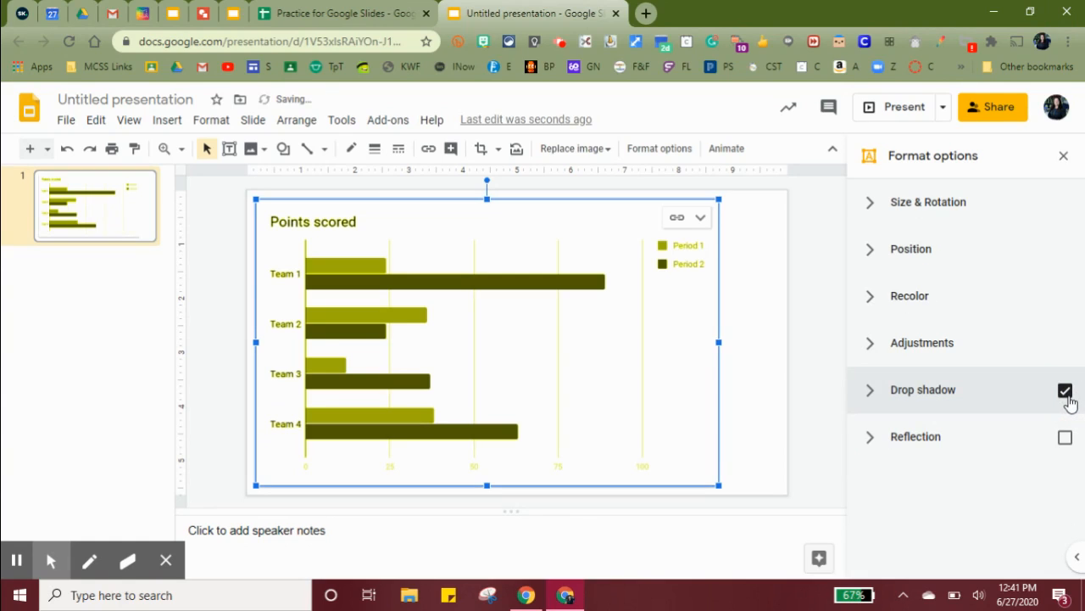
pyautogui.click(872, 392)
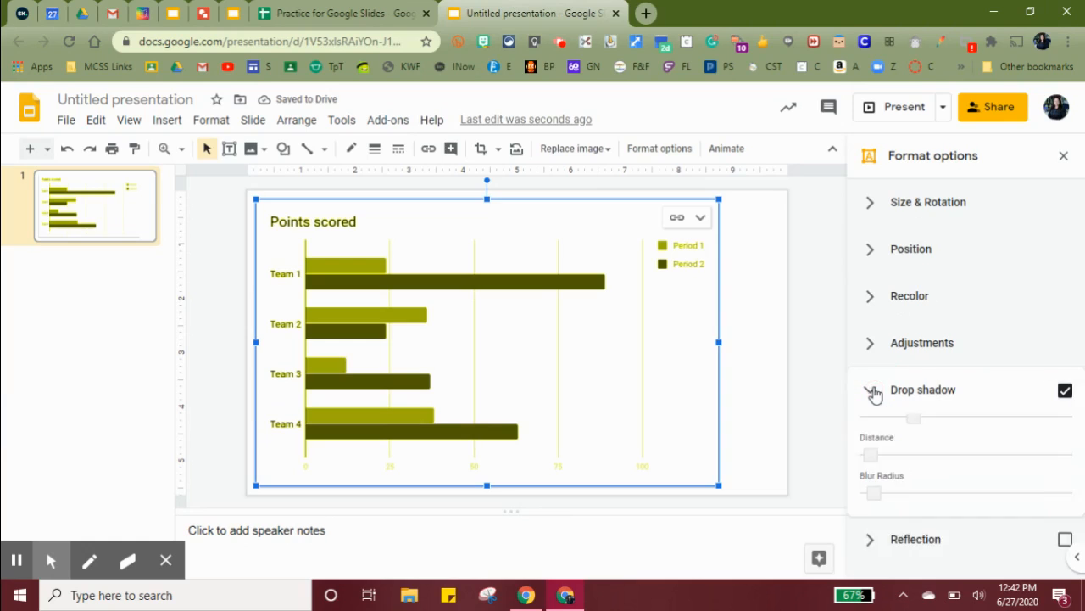
pyautogui.scroll(-1, 933, 449)
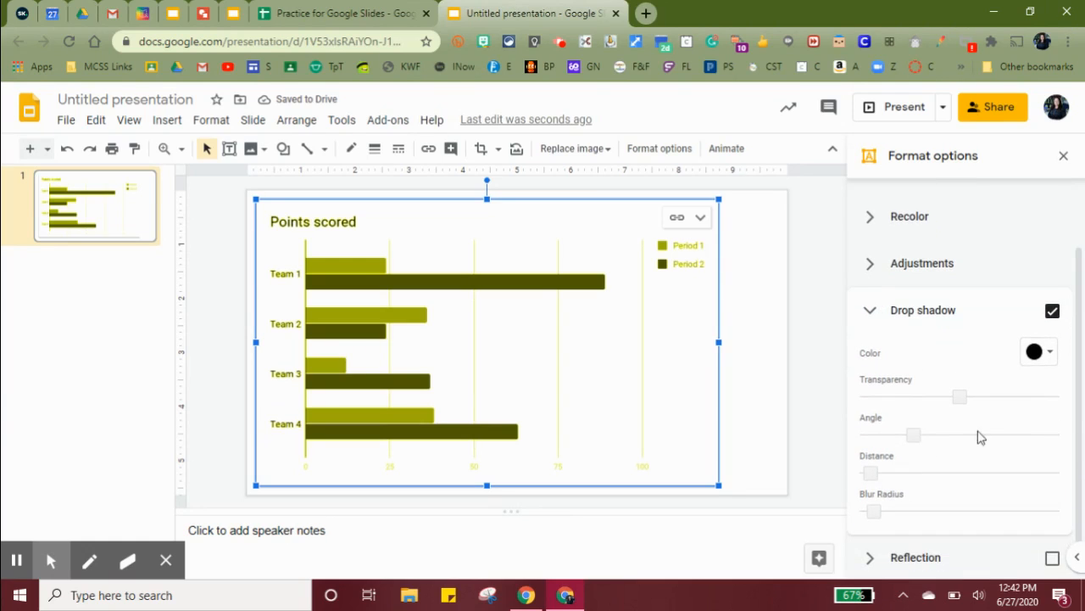
pyautogui.click(1038, 352)
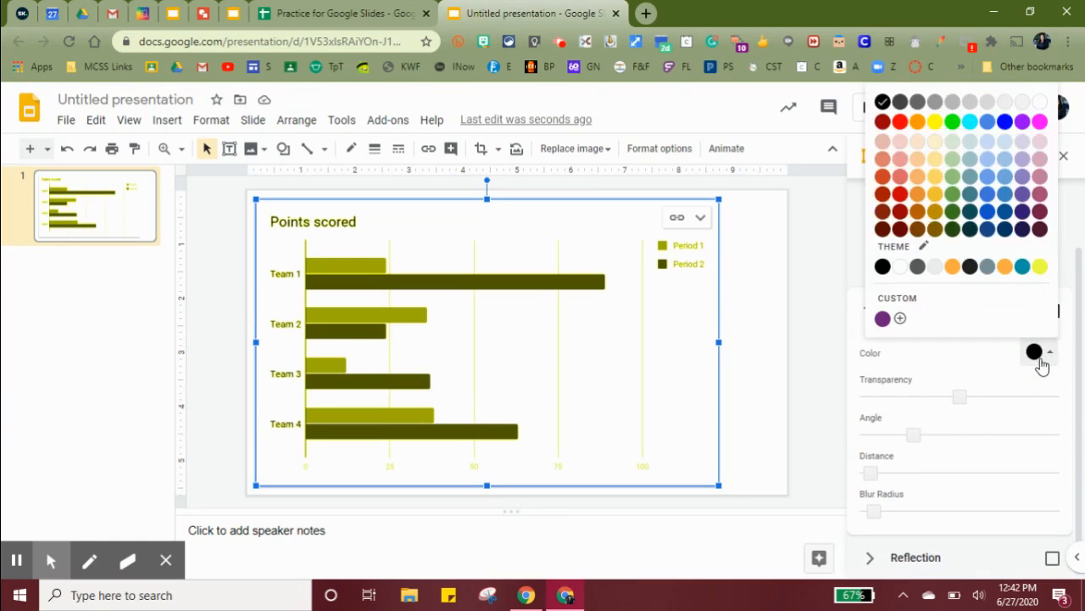
pyautogui.click(1023, 215)
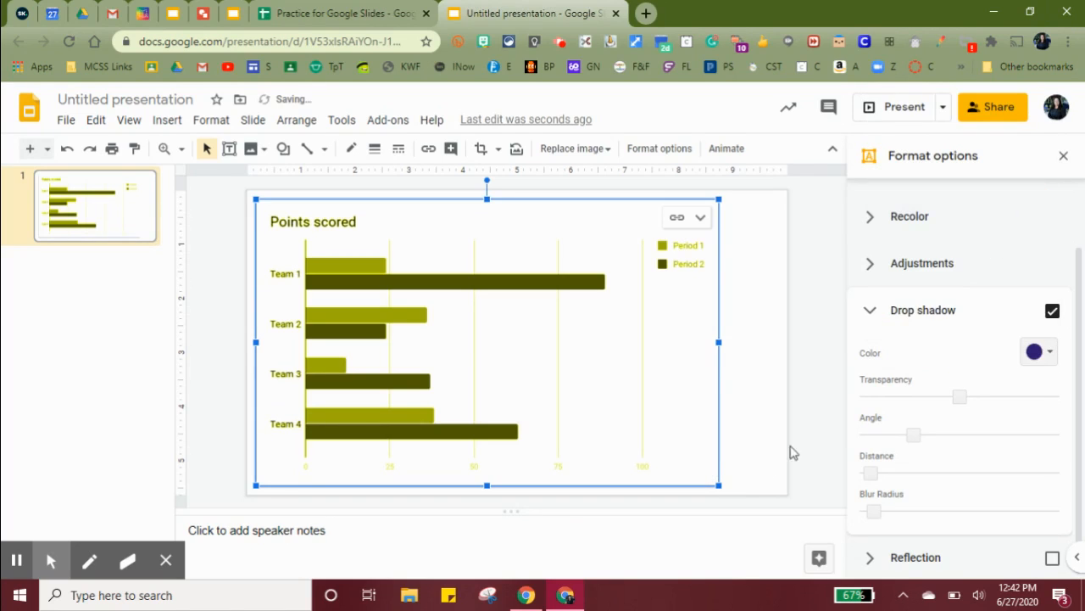
pyautogui.click(1052, 357)
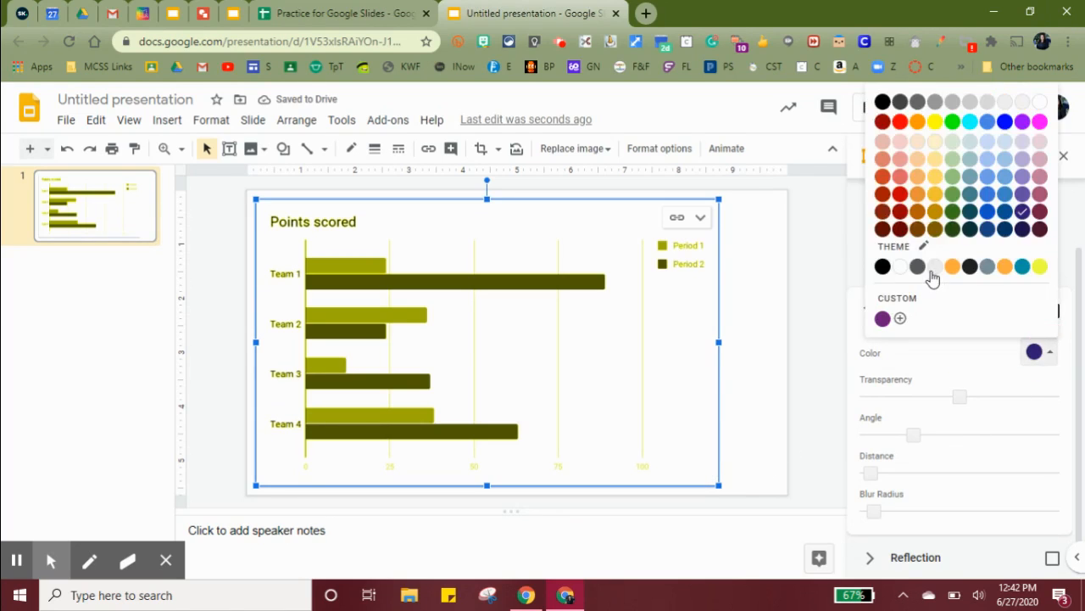
pyautogui.click(903, 200)
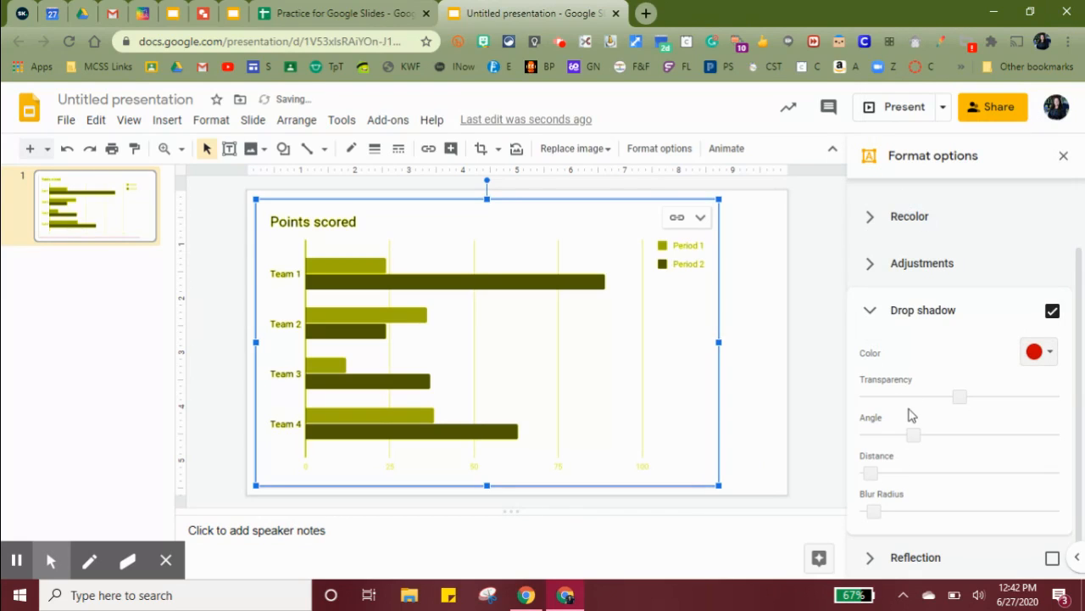
# Increase the drop shadow's distance and make the shadow slightly more transparent.
pyautogui.moveTo(871, 471); pyautogui.dragTo(921, 471)
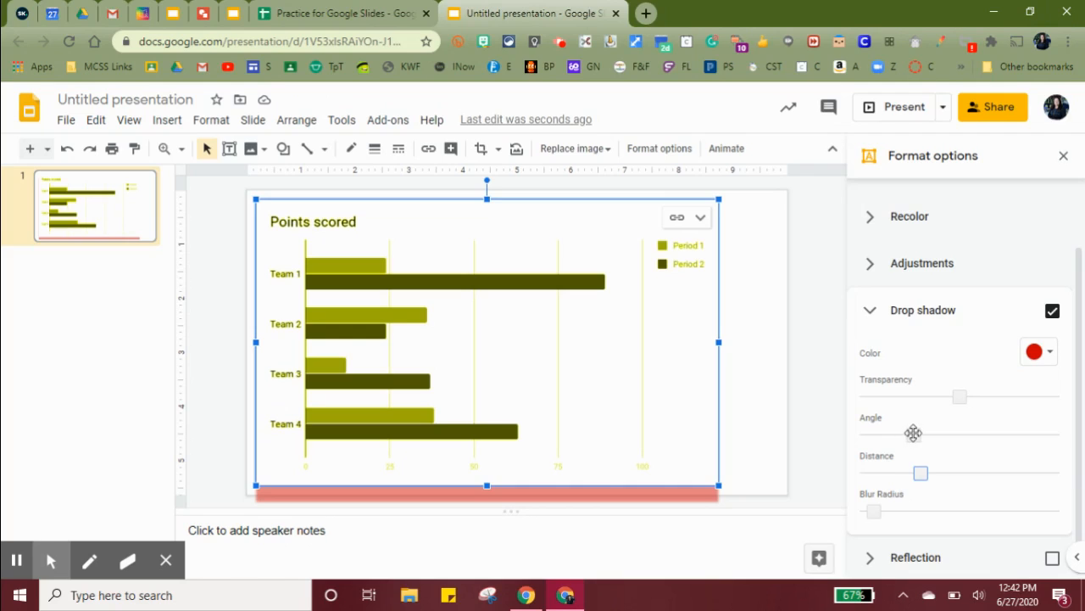
pyautogui.moveTo(959, 396)
pyautogui.mouseDown()
pyautogui.moveTo(902, 399)
pyautogui.moveTo(1025, 417)
pyautogui.moveTo(1010, 395)
pyautogui.moveTo(976, 397)
pyautogui.mouseUp()
# Try different angles and a stronger blur radius for the drop shadow, and restore the shadow below the chart with minimal blur.
pyautogui.moveTo(914, 435); pyautogui.dragTo(879, 436)
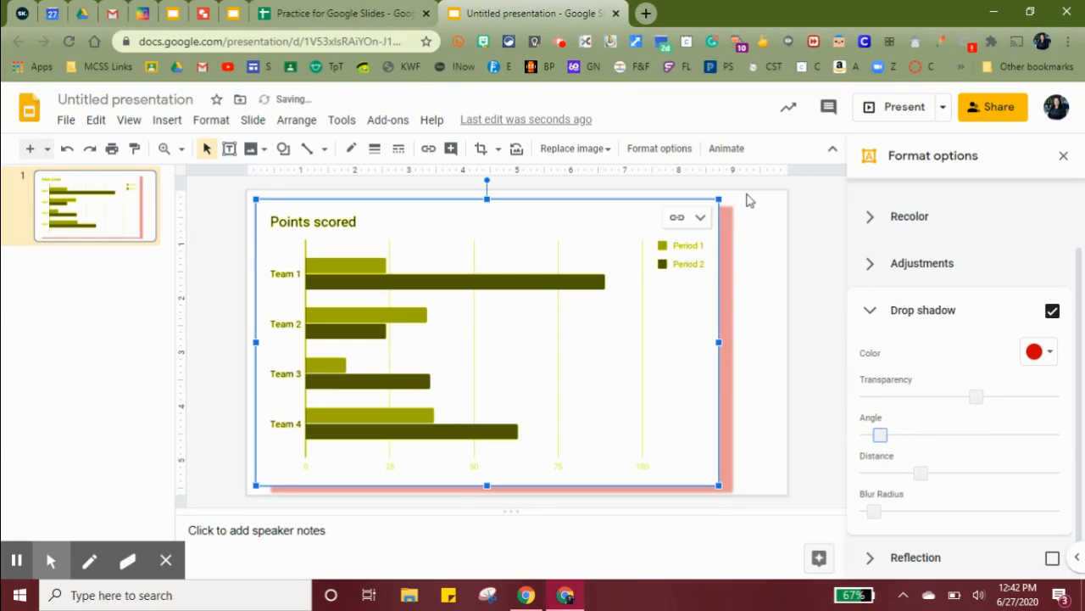
pyautogui.moveTo(882, 436); pyautogui.dragTo(948, 433)
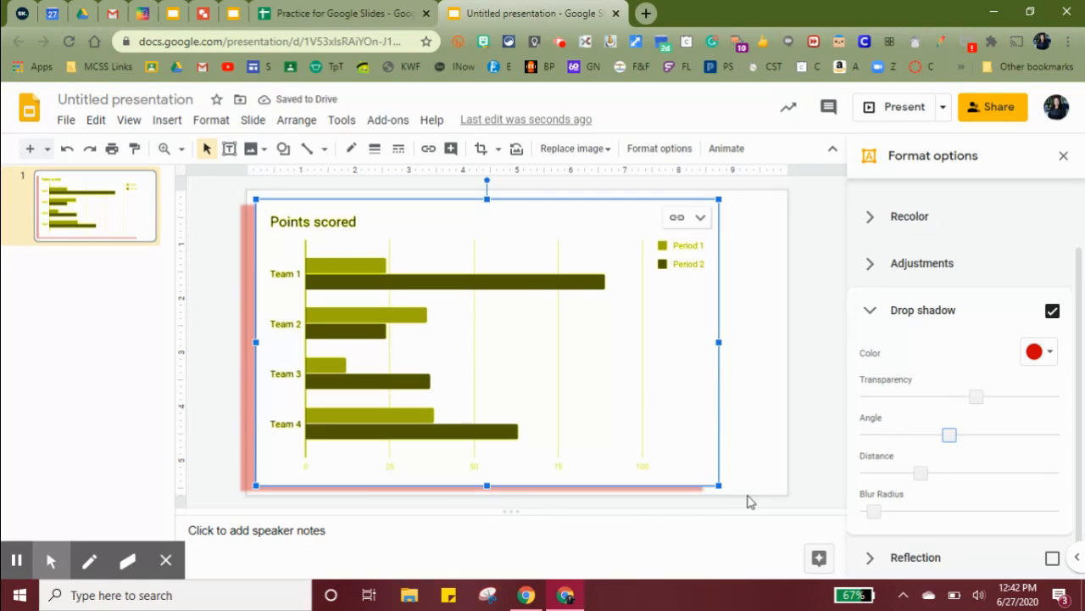
pyautogui.moveTo(946, 433); pyautogui.dragTo(916, 434)
pyautogui.moveTo(875, 511); pyautogui.dragTo(923, 505)
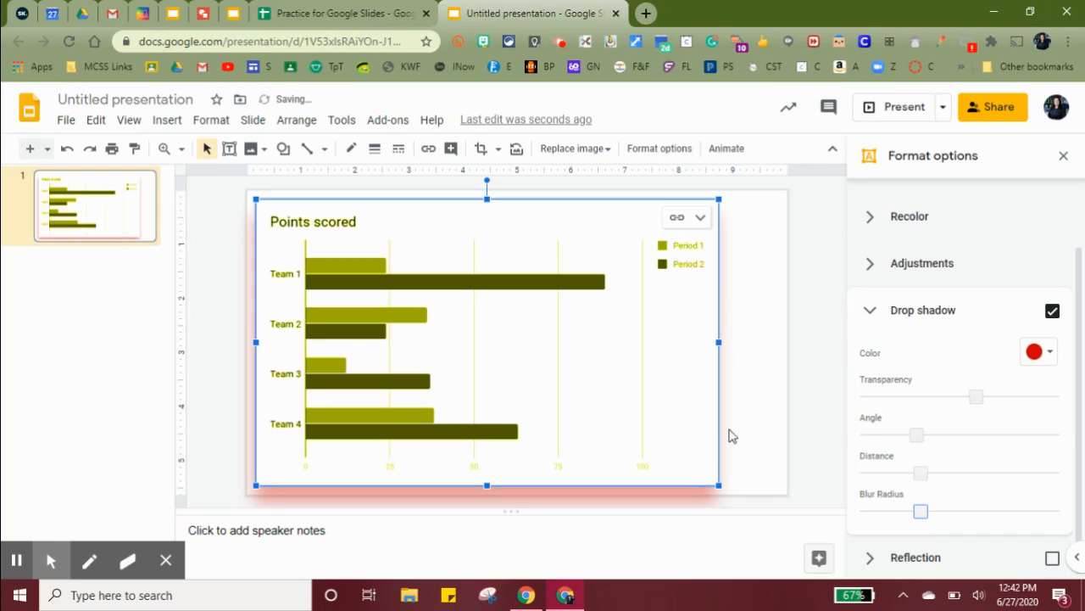
pyautogui.moveTo(913, 514)
pyautogui.mouseDown()
pyautogui.moveTo(874, 511)
pyautogui.moveTo(899, 519)
pyautogui.mouseUp()
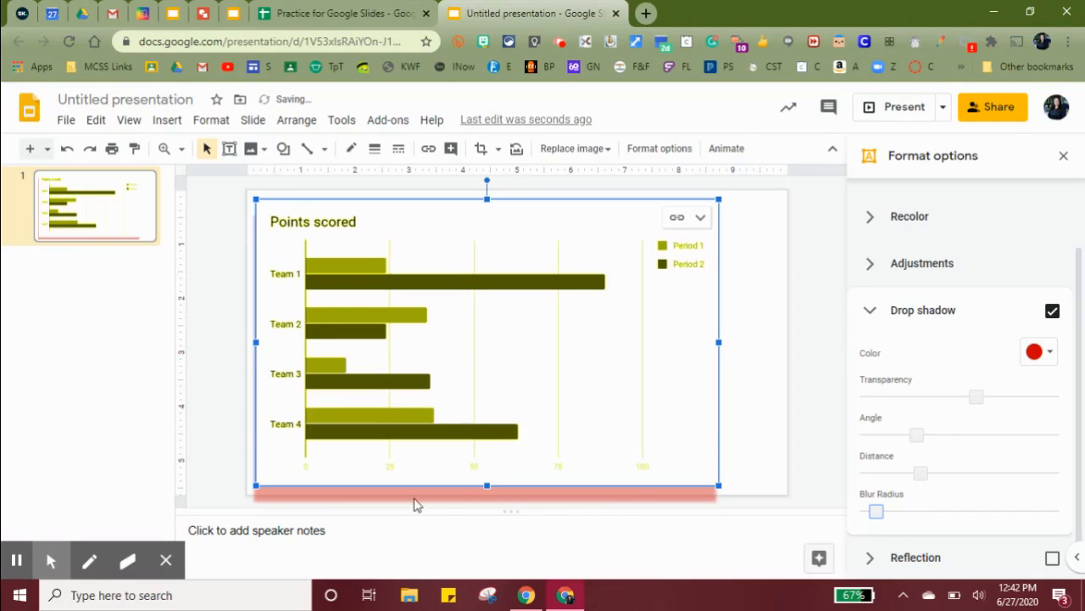
# Change the drop shadow's color to light blue and reduce its distance from the chart.
pyautogui.click(1050, 352)
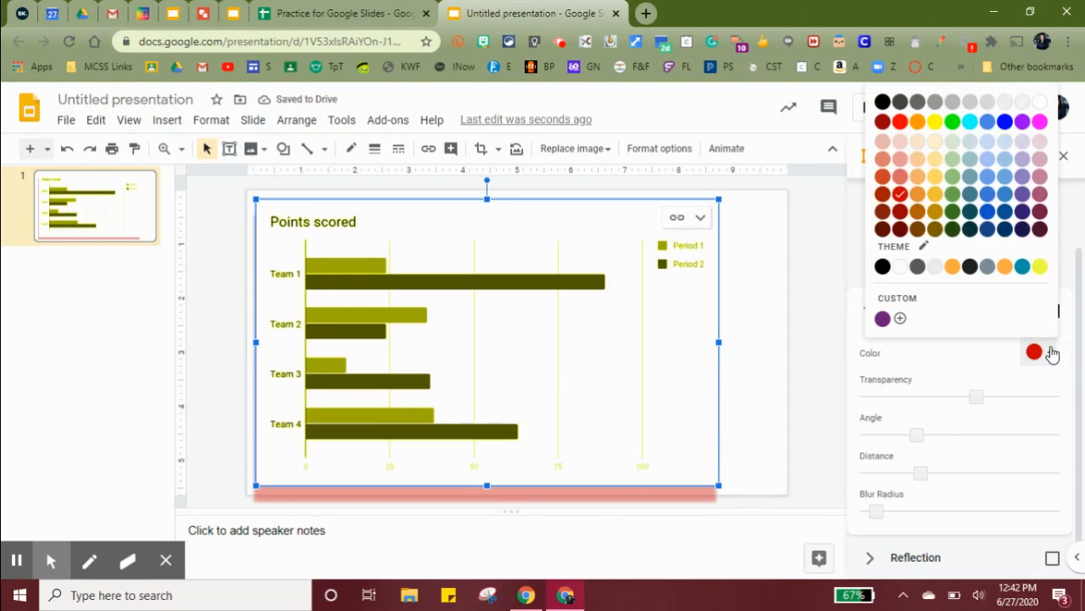
pyautogui.click(989, 177)
pyautogui.moveTo(916, 474); pyautogui.dragTo(890, 473)
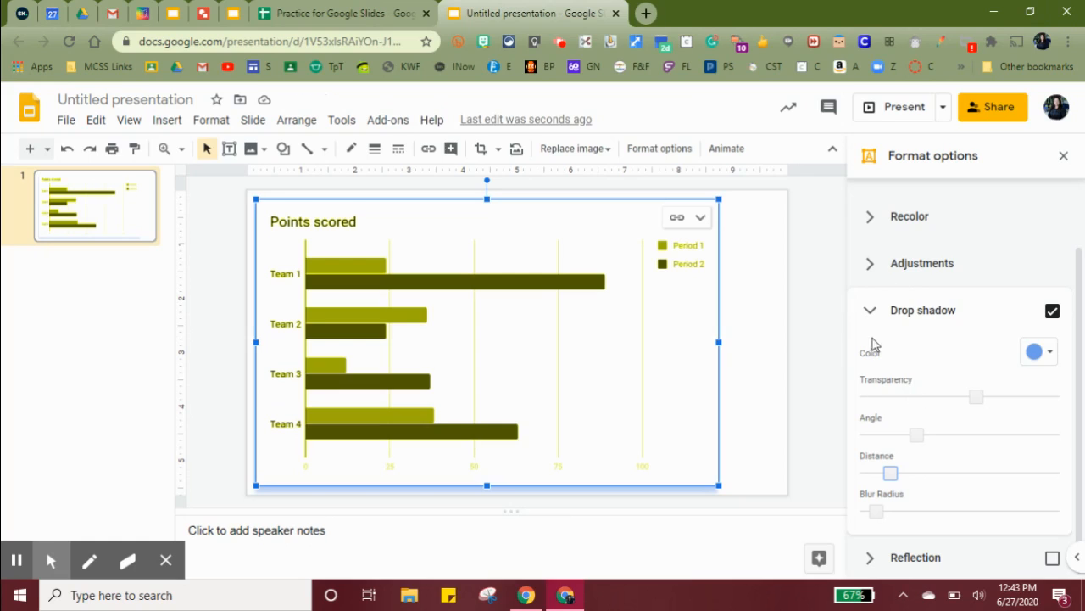
pyautogui.click(870, 310)
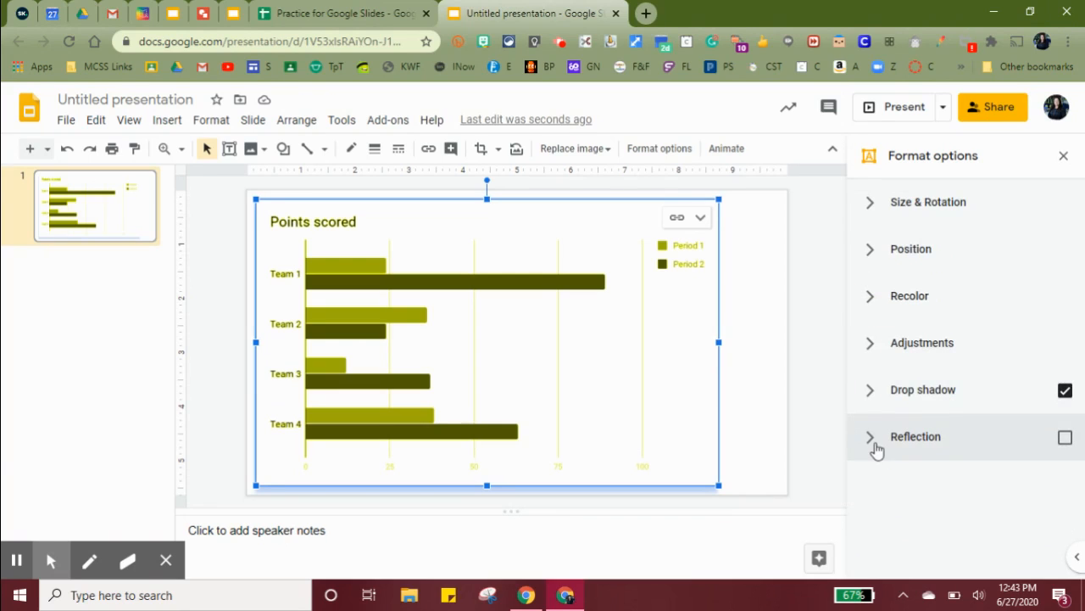
# Try a reflection on the chart, shrinking the chart to see it, and turn the reflection off again.
pyautogui.click(875, 442)
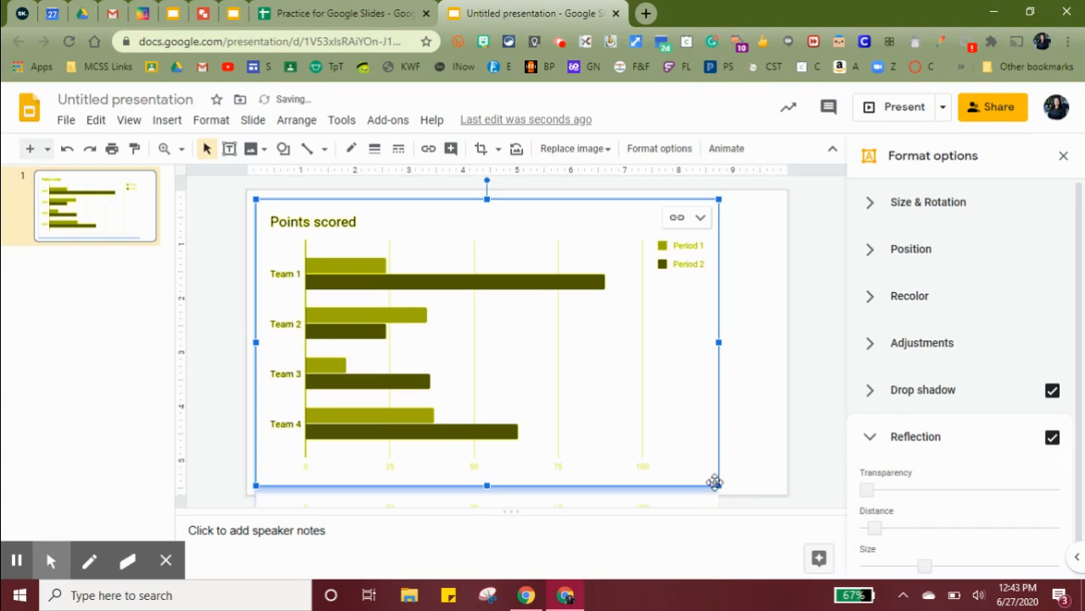
pyautogui.moveTo(714, 482); pyautogui.dragTo(494, 346)
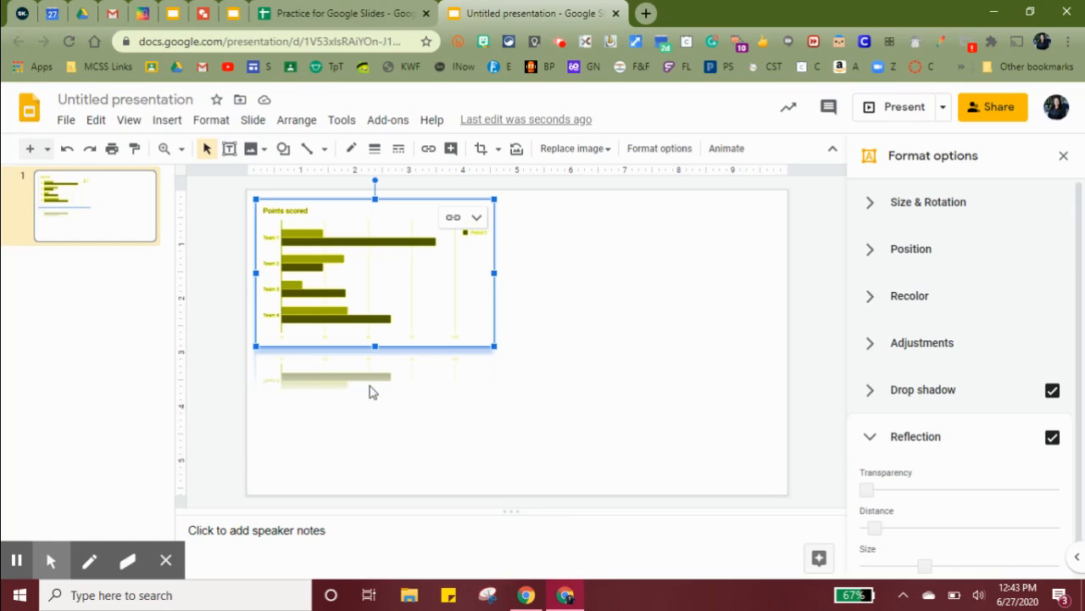
pyautogui.click(1052, 450)
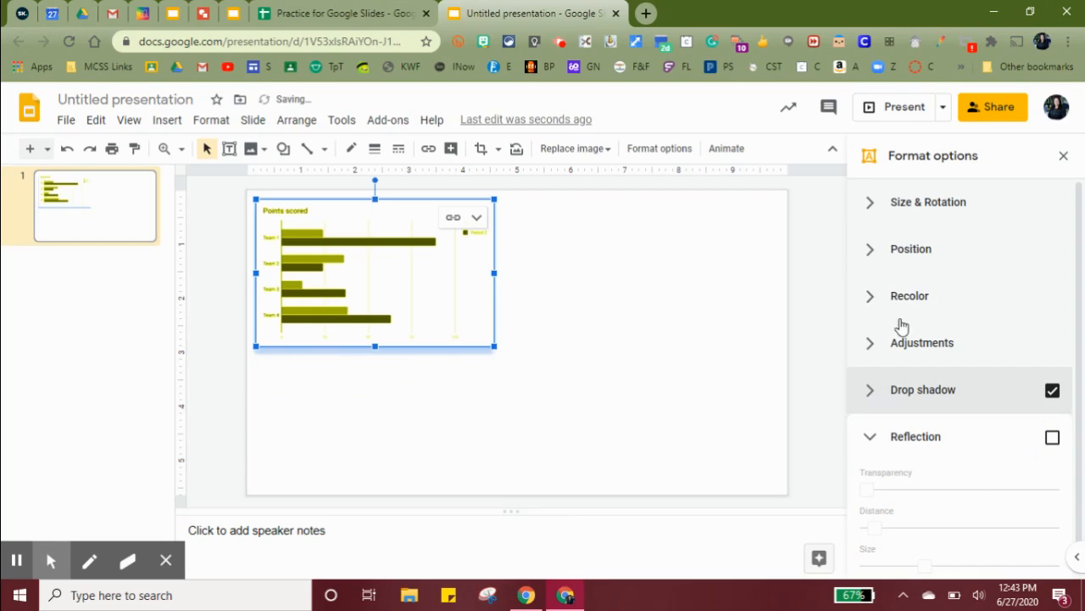
pyautogui.click(1063, 156)
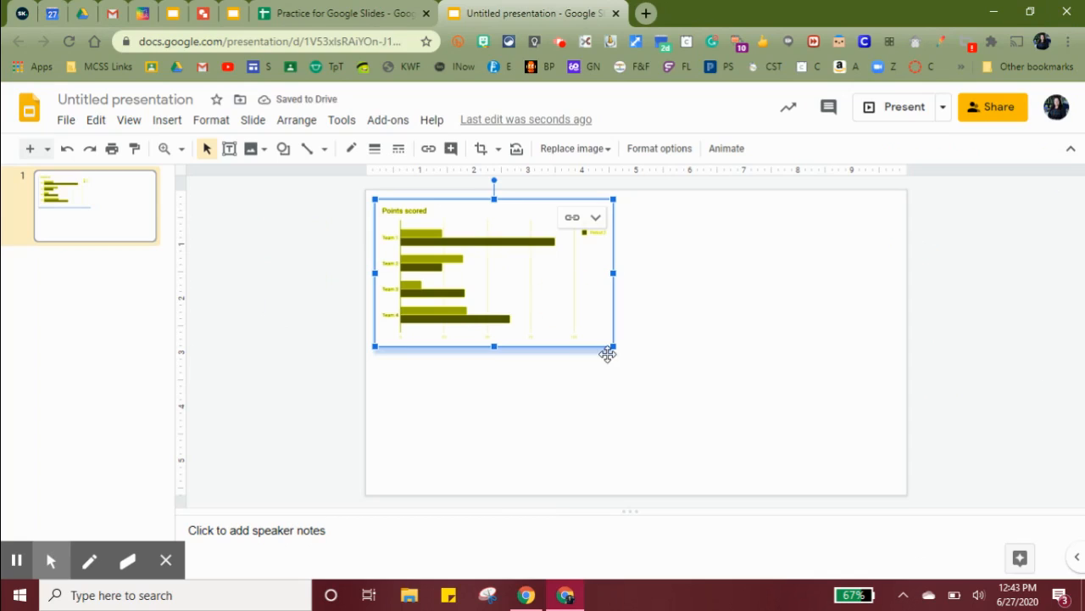
# Enlarge the chart to about 7.9 inches wide and center it on the slide.
pyautogui.click(616, 351)
pyautogui.moveTo(613, 348); pyautogui.dragTo(801, 463)
pyautogui.moveTo(751, 370); pyautogui.dragTo(718, 369)
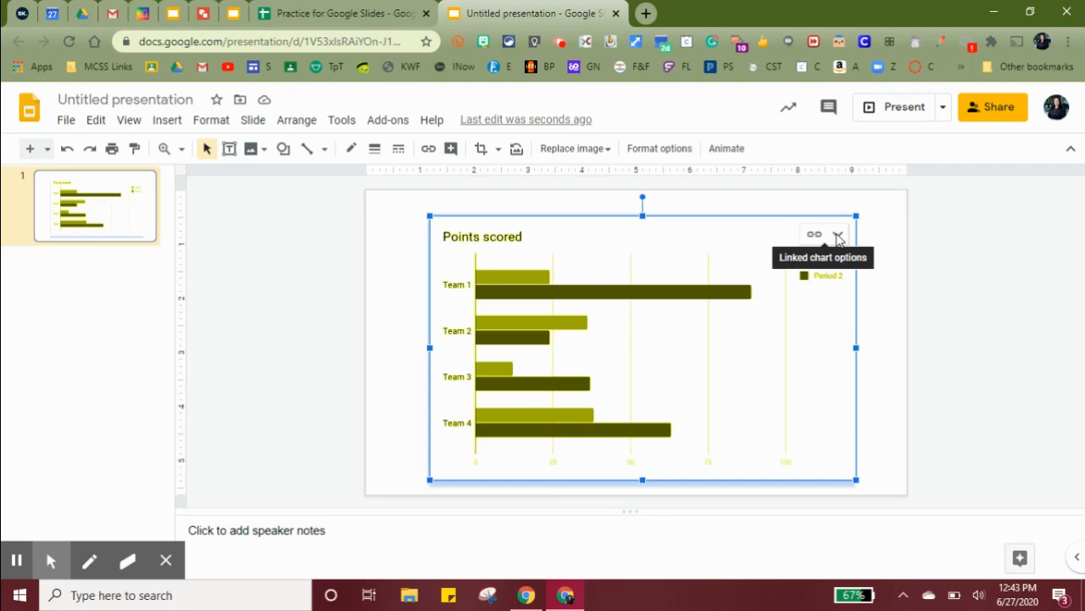
# Open the linked chart's source spreadsheet in Google Sheets and bring up its data table.
pyautogui.click(837, 236)
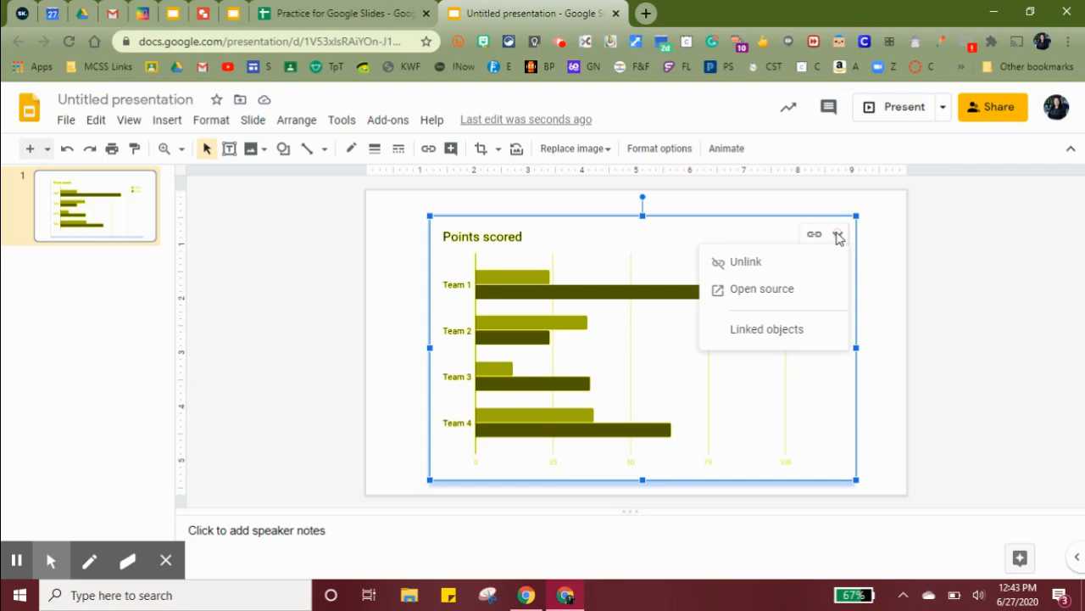
pyautogui.click(747, 292)
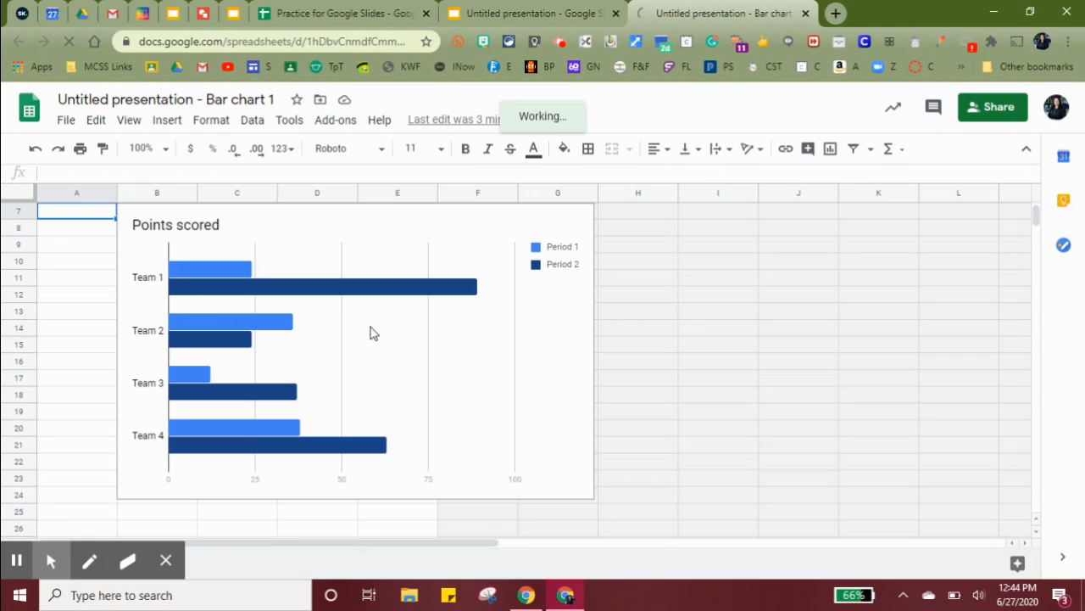
pyautogui.scroll(3, 369, 334)
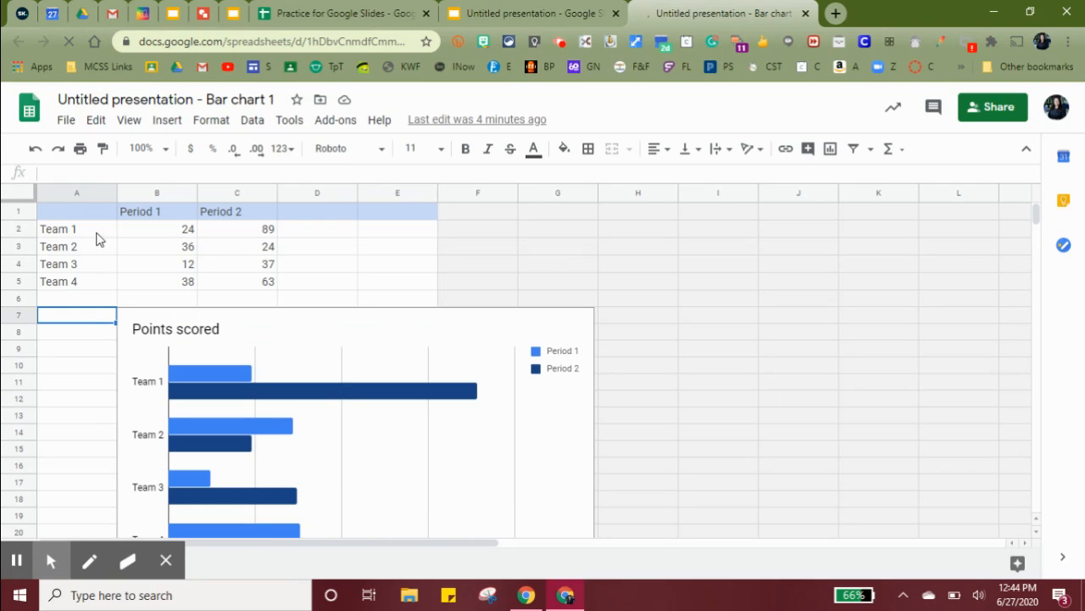
# Rename Team 1 in cell A2 as Blue and Team 2 in cell A3 as Green.
pyautogui.doubleClick(97, 234)
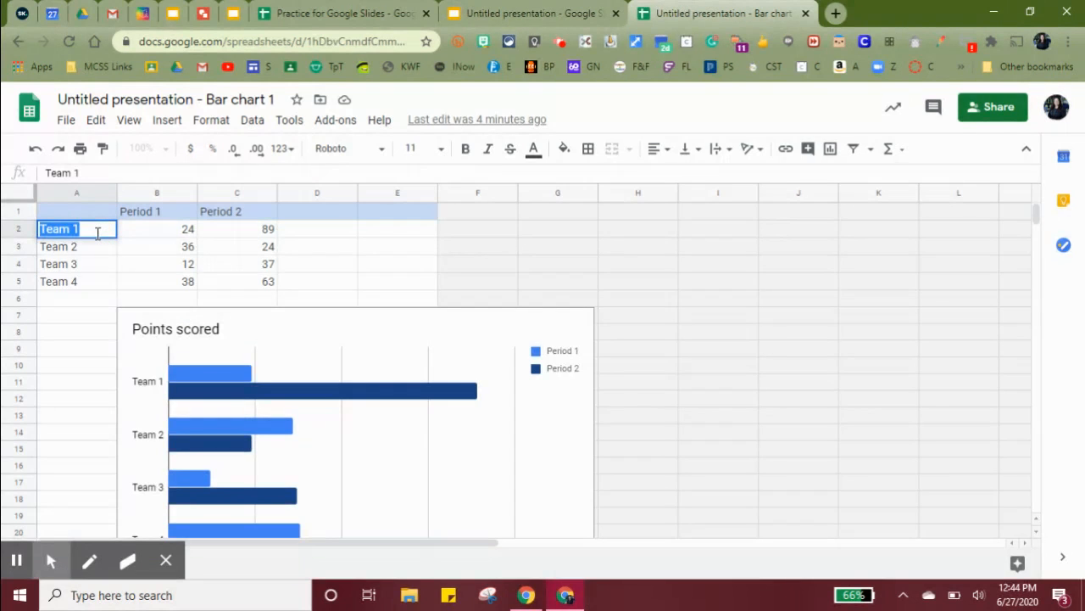
pyautogui.write('Blue')
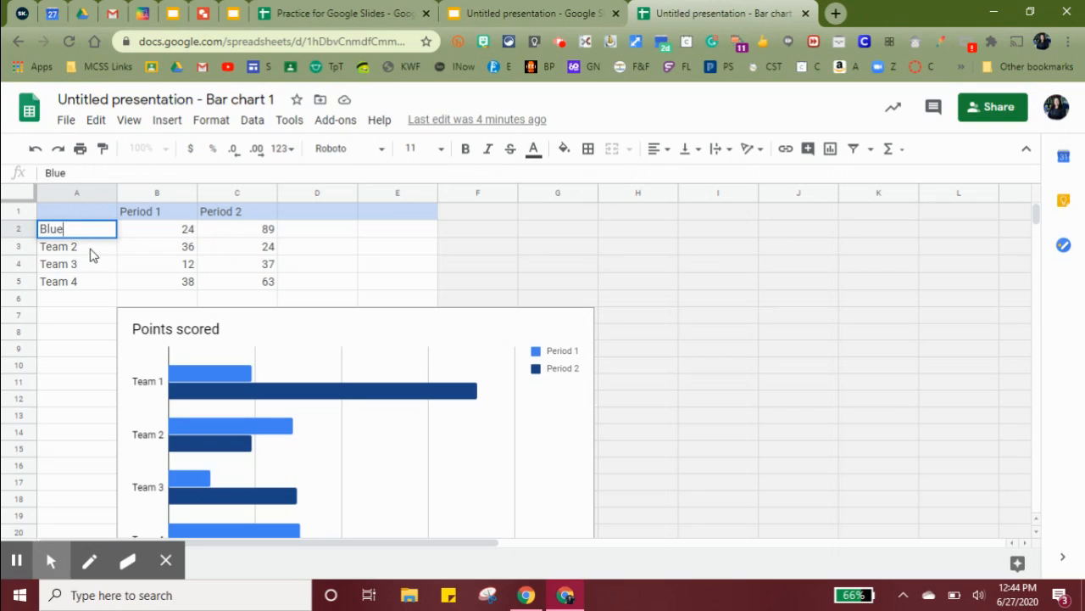
pyautogui.click(88, 247)
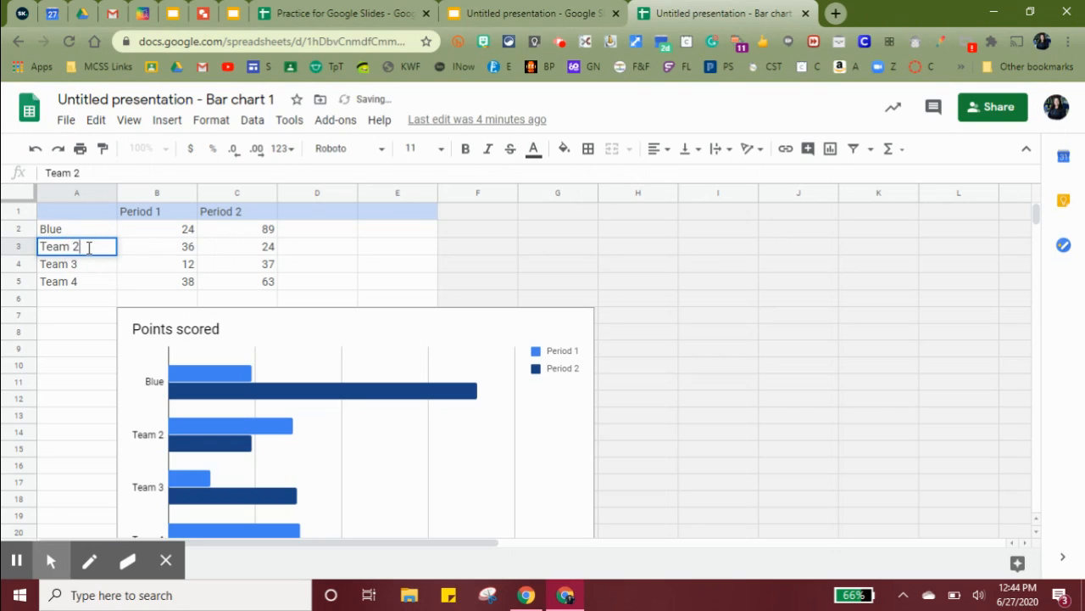
pyautogui.write('Green')
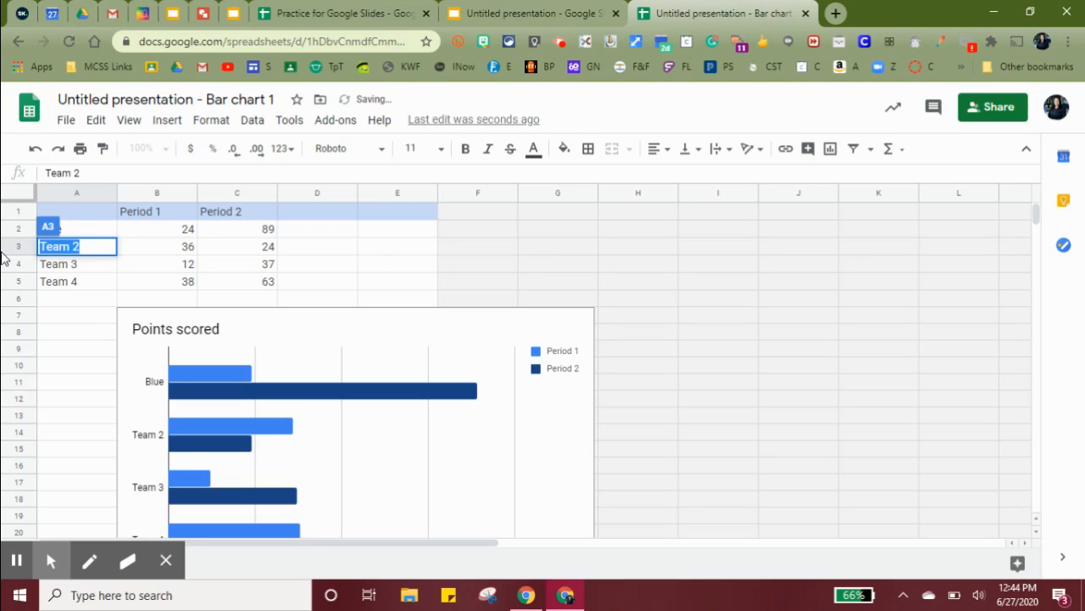
# Rename Team 3 in cell A4 as Yellow.
pyautogui.doubleClick(51, 264)
pyautogui.write('Yell')
pyautogui.press('BackSpace')
pyautogui.click(51, 263)
pyautogui.press('BackSpace')
pyautogui.press('BackSpace')
pyautogui.press('Delete')
pyautogui.press('Delete')
pyautogui.press('Delete')
pyautogui.press('Delete')
pyautogui.press('Delete')
pyautogui.press('Delete')
pyautogui.write('T')
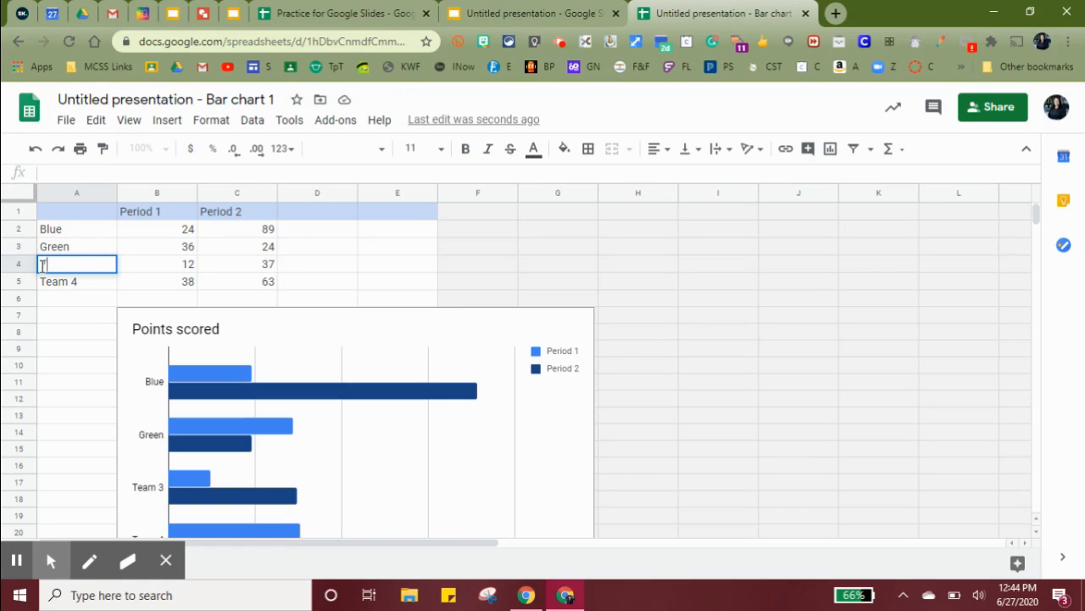
# Rename Team 4 in cell A5 as Red.
pyautogui.click(74, 289)
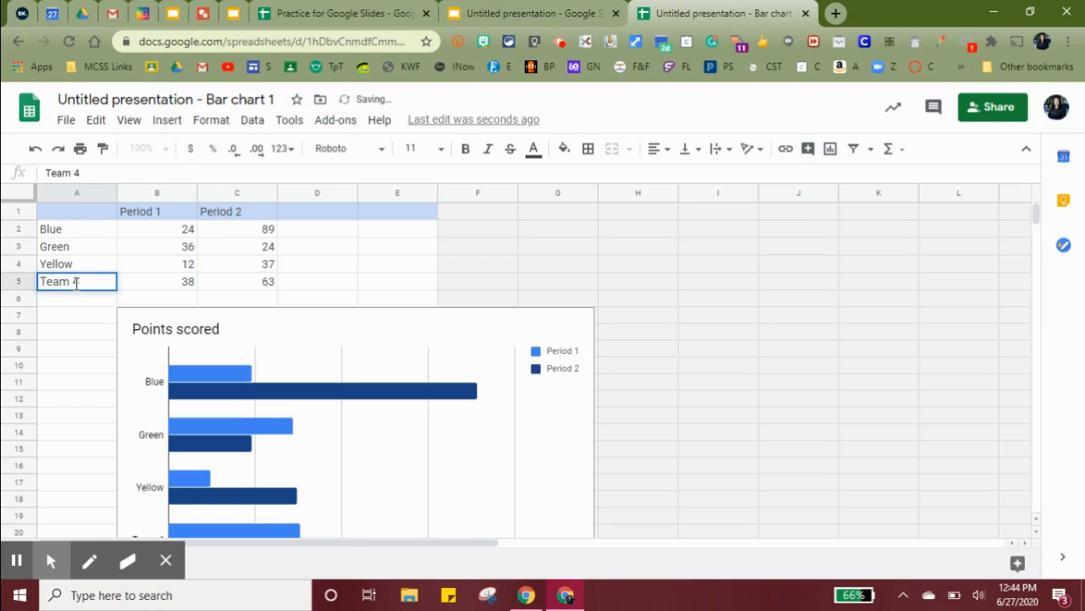
pyautogui.press('BackSpace')
pyautogui.press('BackSpace')
pyautogui.press('BackSpace')
pyautogui.press('BackSpace')
pyautogui.press('BackSpace')
pyautogui.press('BackSpace')
pyautogui.write('Red')
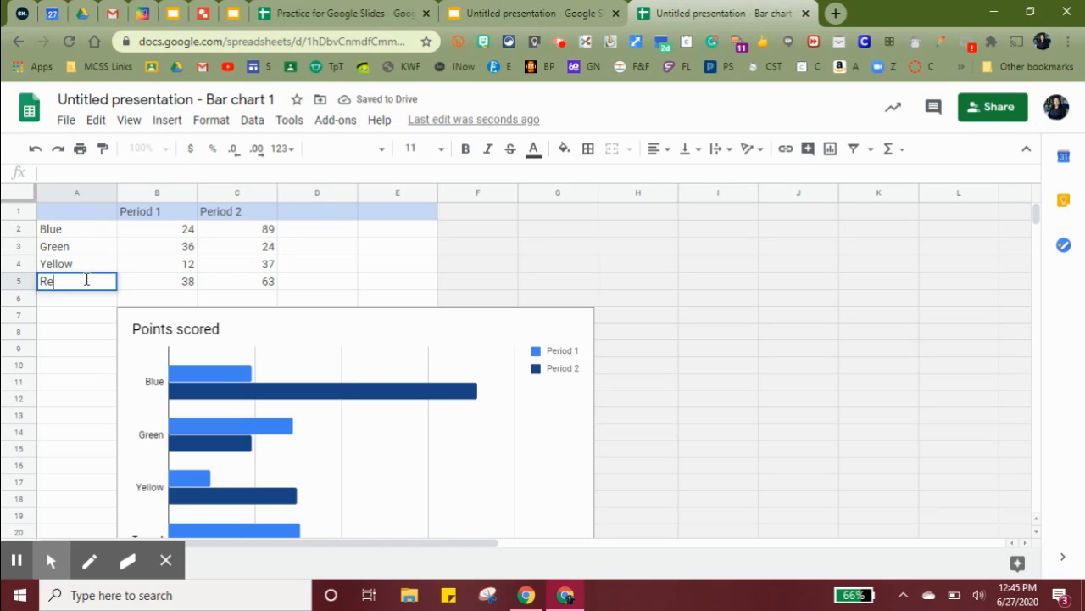
pyautogui.press('Return')
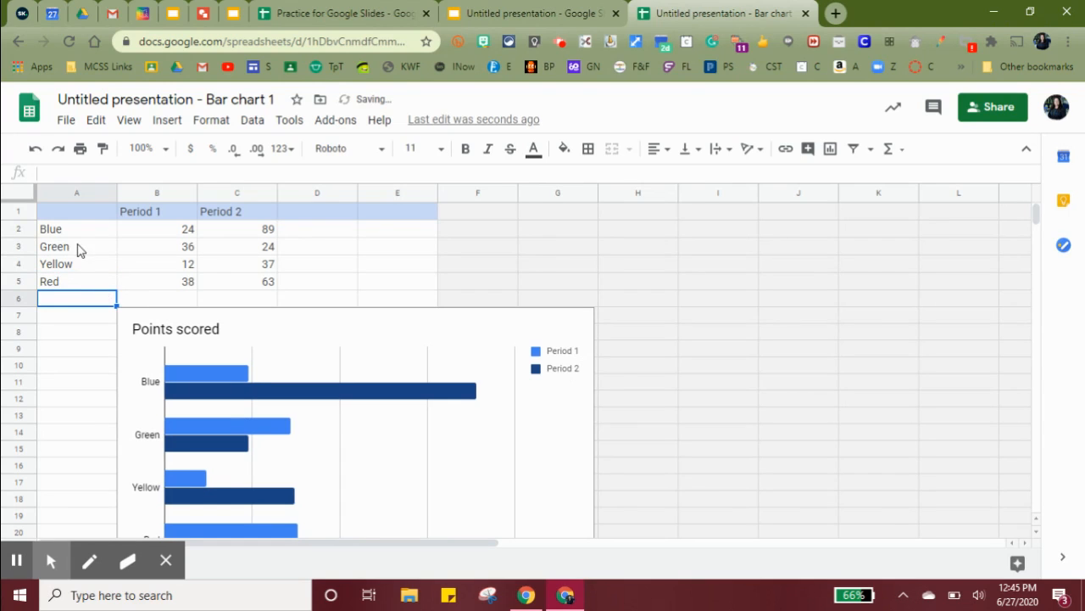
# Set the Yellow team's Period 2 score in cell C4 to 7 and check the chart below the table.
pyautogui.scroll(-3, 75, 247)
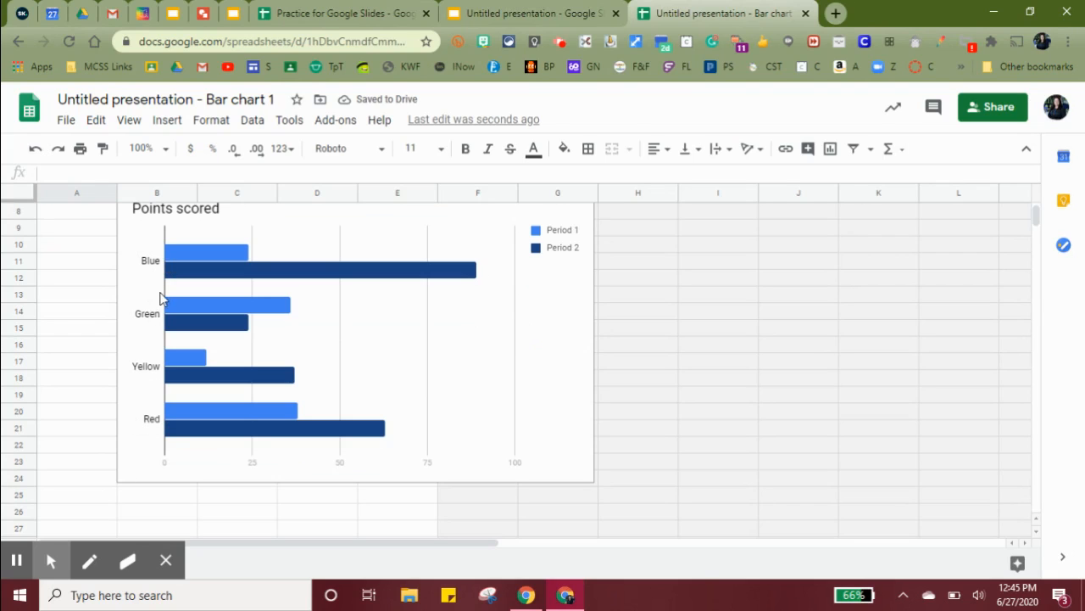
pyautogui.scroll(3, 161, 305)
pyautogui.click(264, 265)
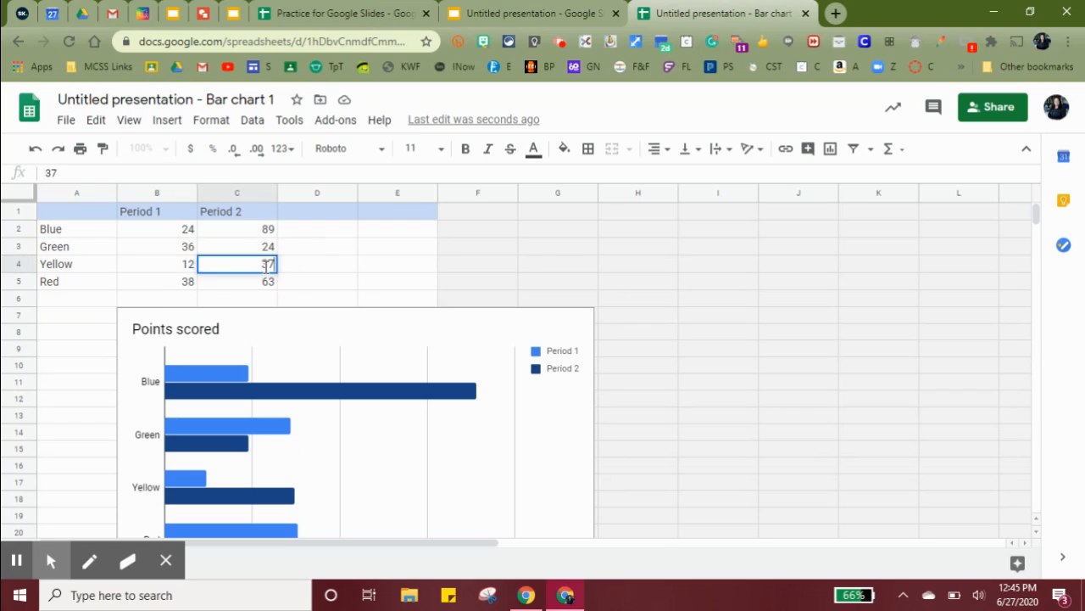
pyautogui.press('BackSpace')
pyautogui.press('Return')
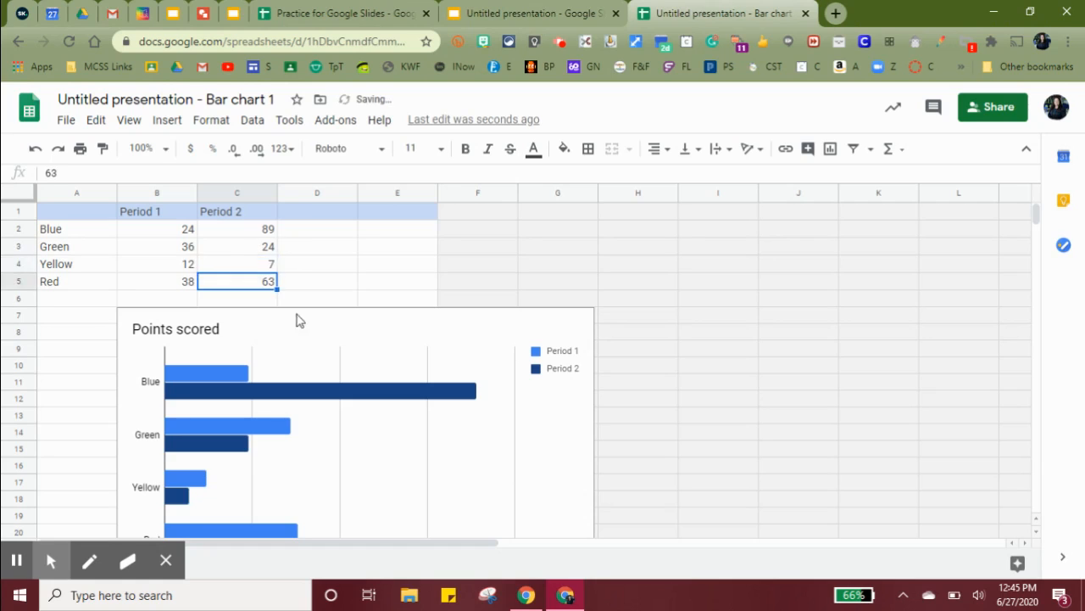
pyautogui.scroll(-2, 246, 339)
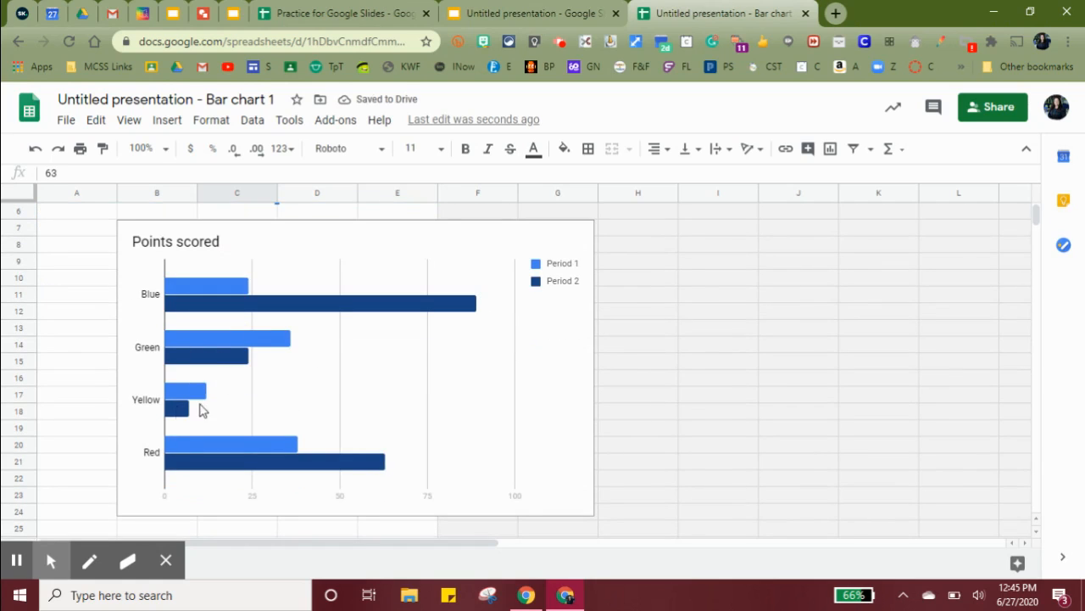
# Return to the Google Slides presentation and update the linked bar chart with the edited spreadsheet data.
pyautogui.click(513, 12)
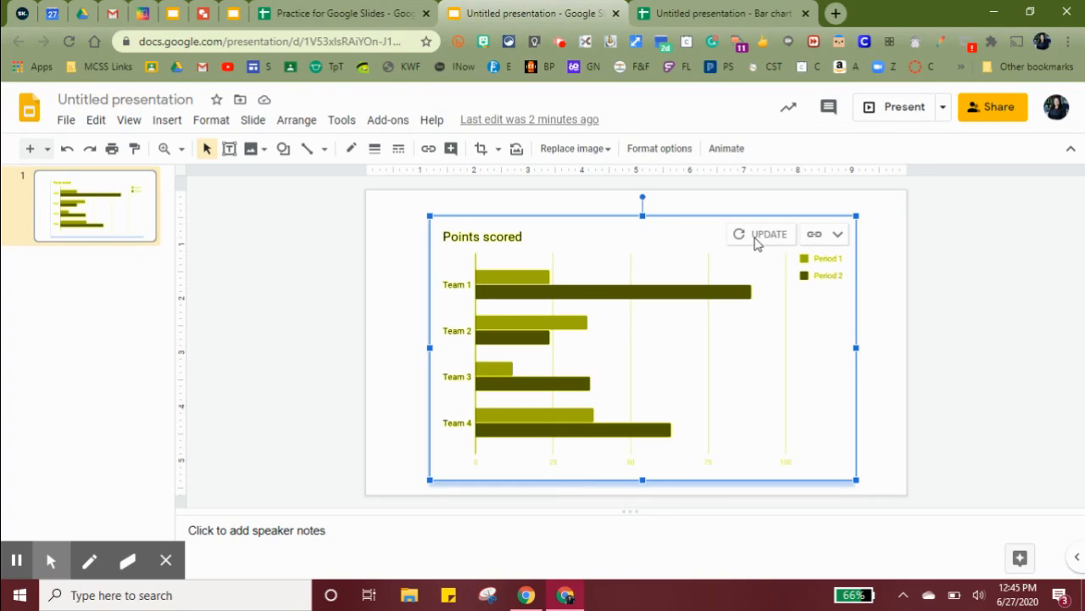
pyautogui.click(755, 236)
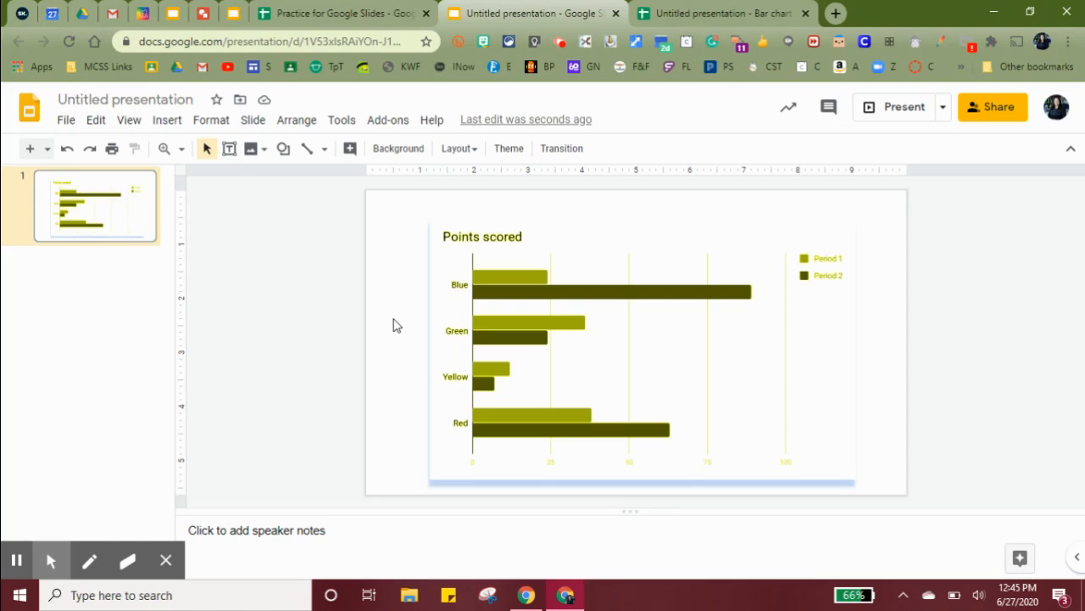
# Add a second slide, insert a column chart on it, and show the chart's link options.
pyautogui.click(28, 150)
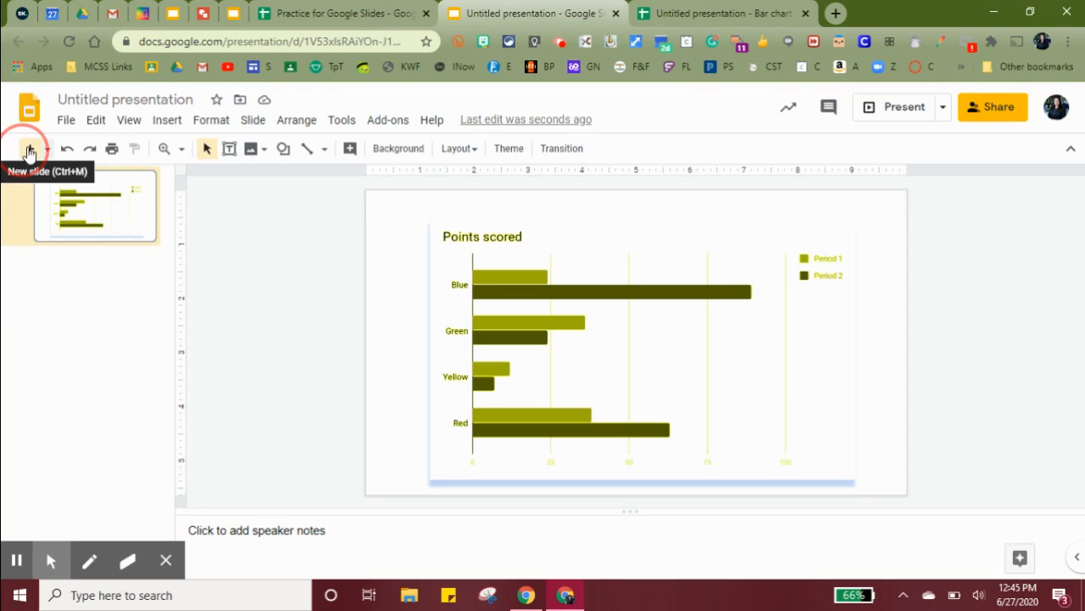
pyautogui.click(167, 120)
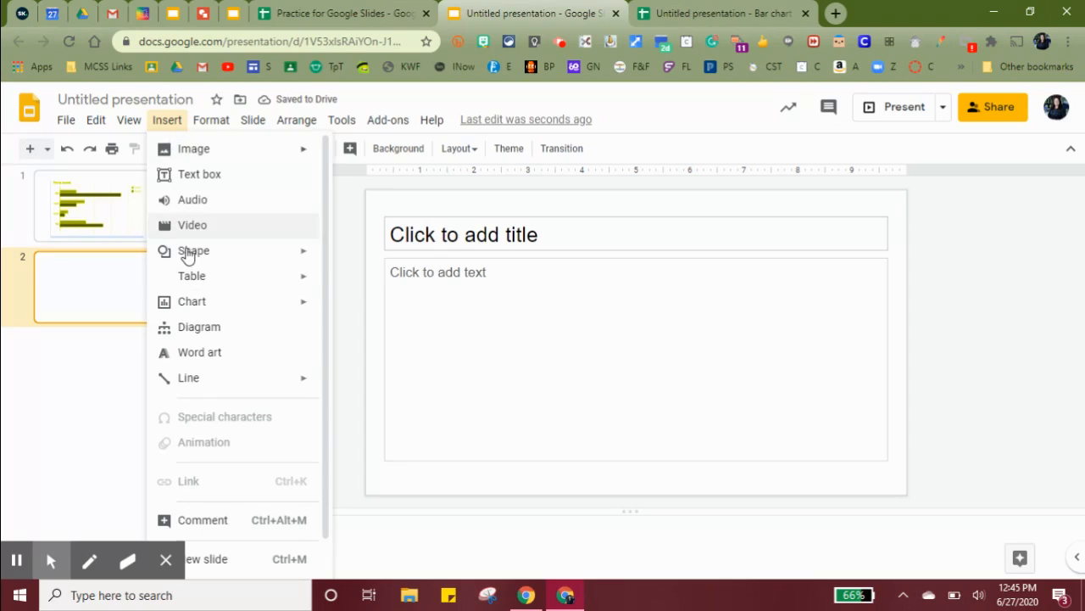
pyautogui.moveTo(194, 306)
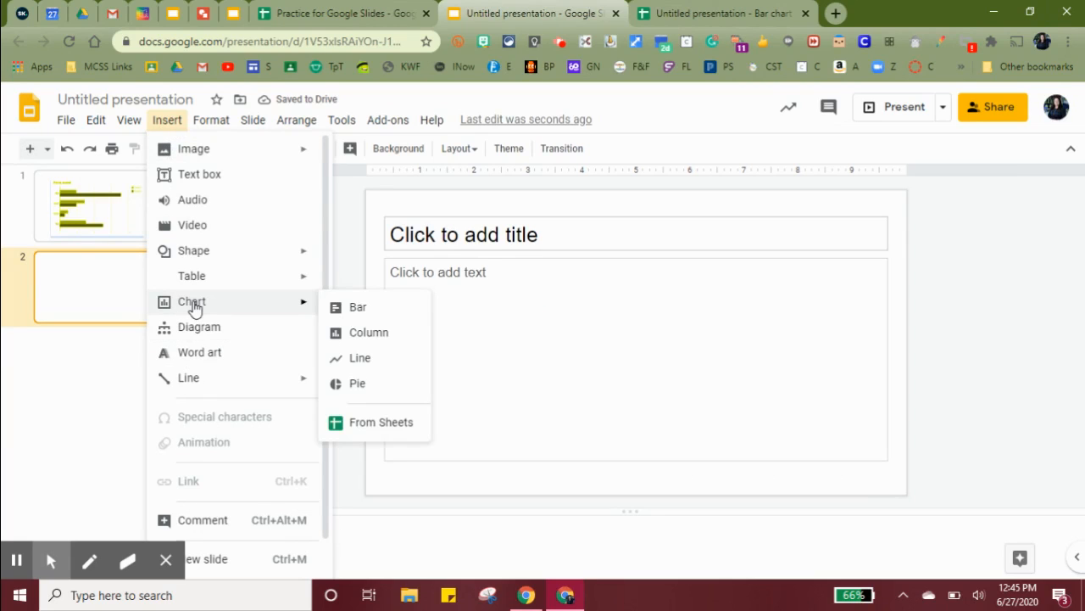
pyautogui.click(359, 333)
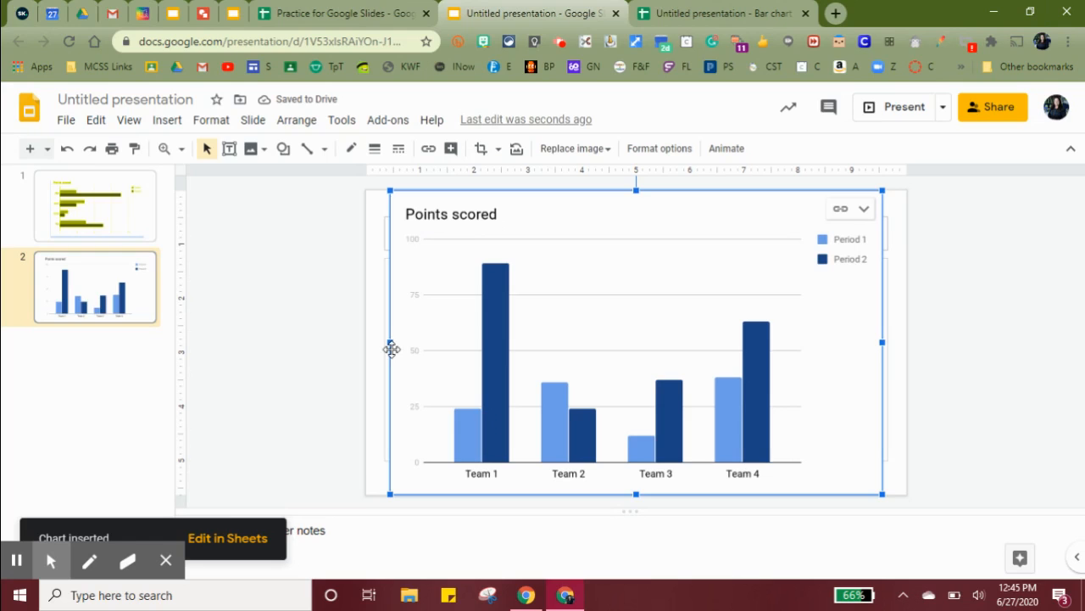
pyautogui.click(864, 210)
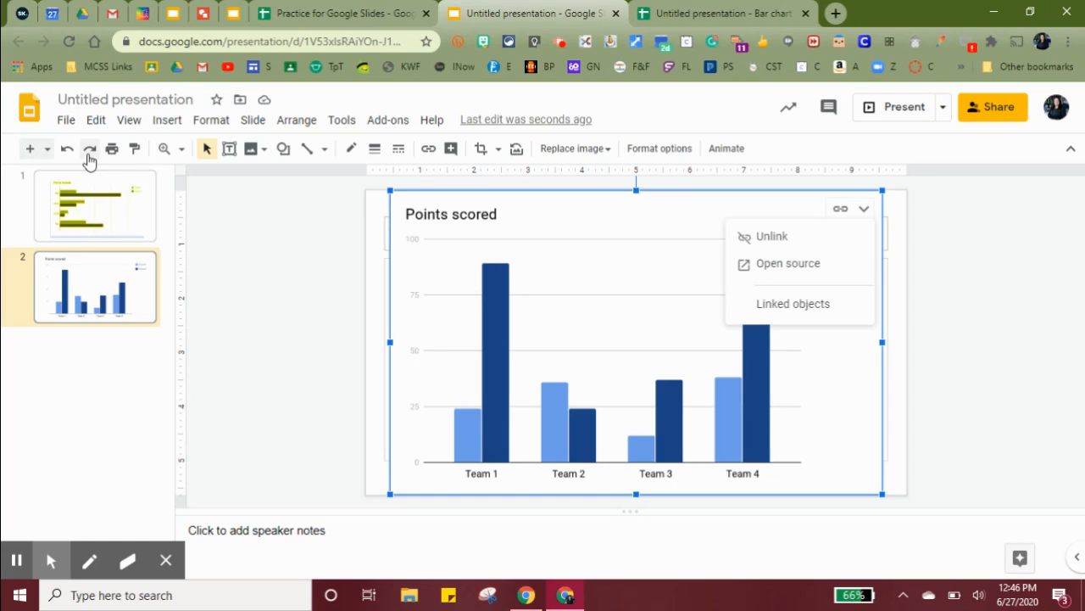
# Add a third slide and insert a line chart on it.
pyautogui.click(30, 148)
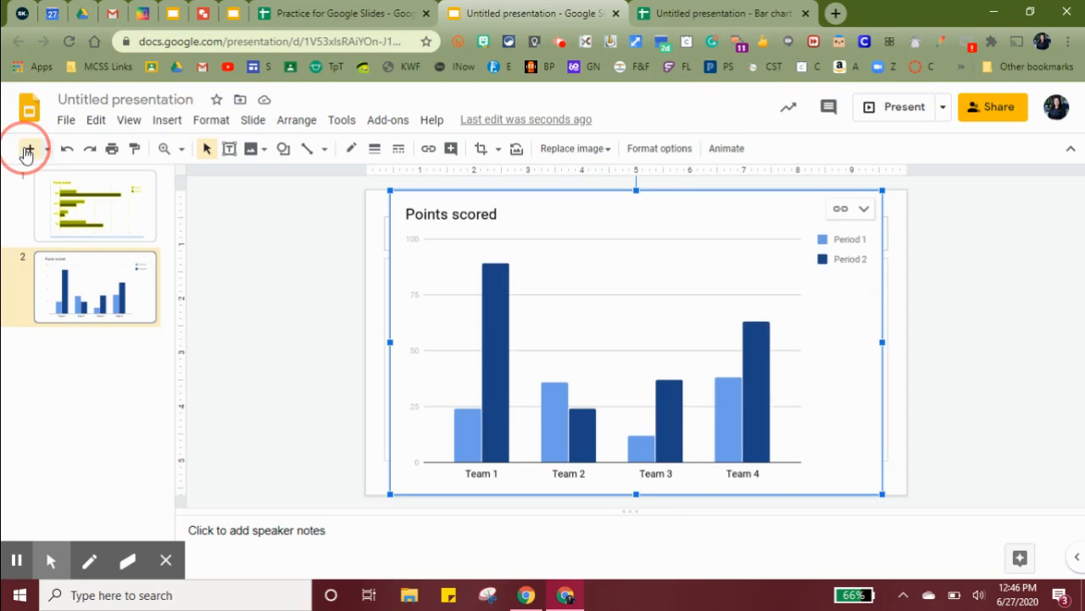
pyautogui.click(164, 120)
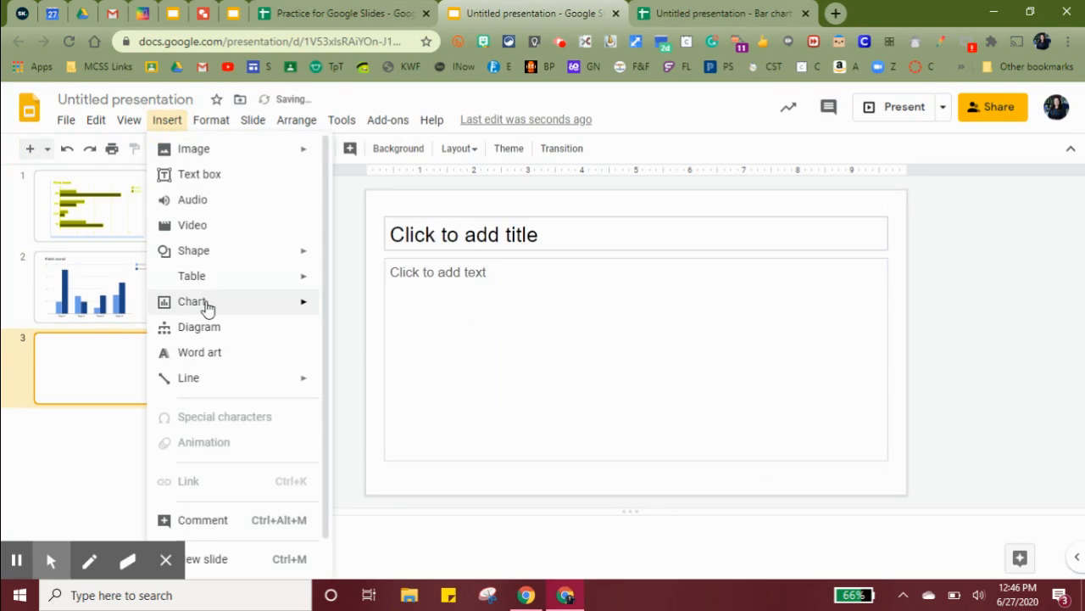
pyautogui.moveTo(235, 306)
pyautogui.click(389, 363)
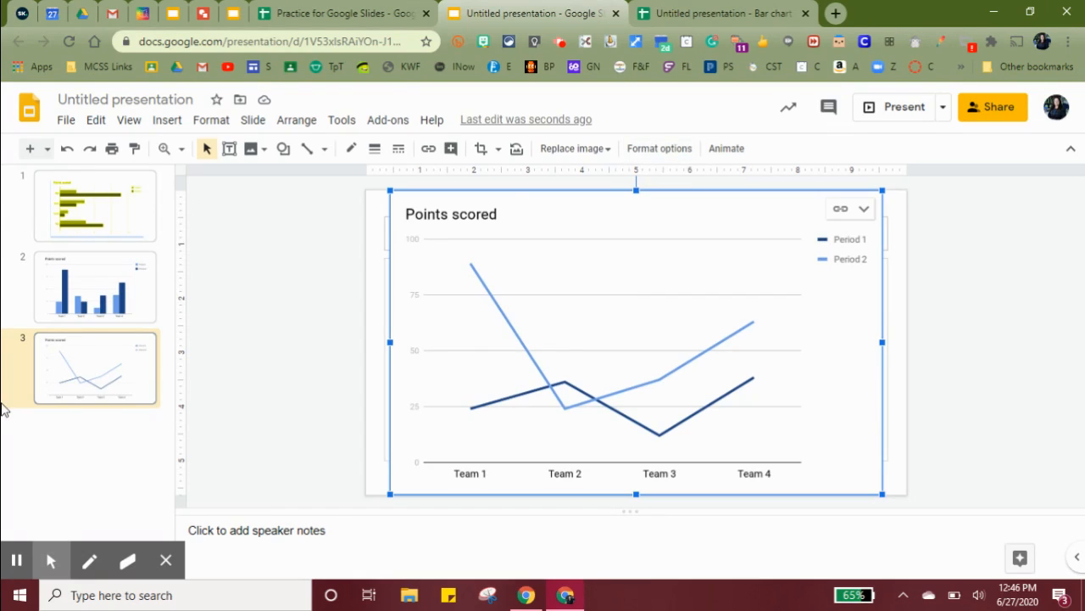
# Add a fourth slide and insert a pie chart on it.
pyautogui.click(30, 149)
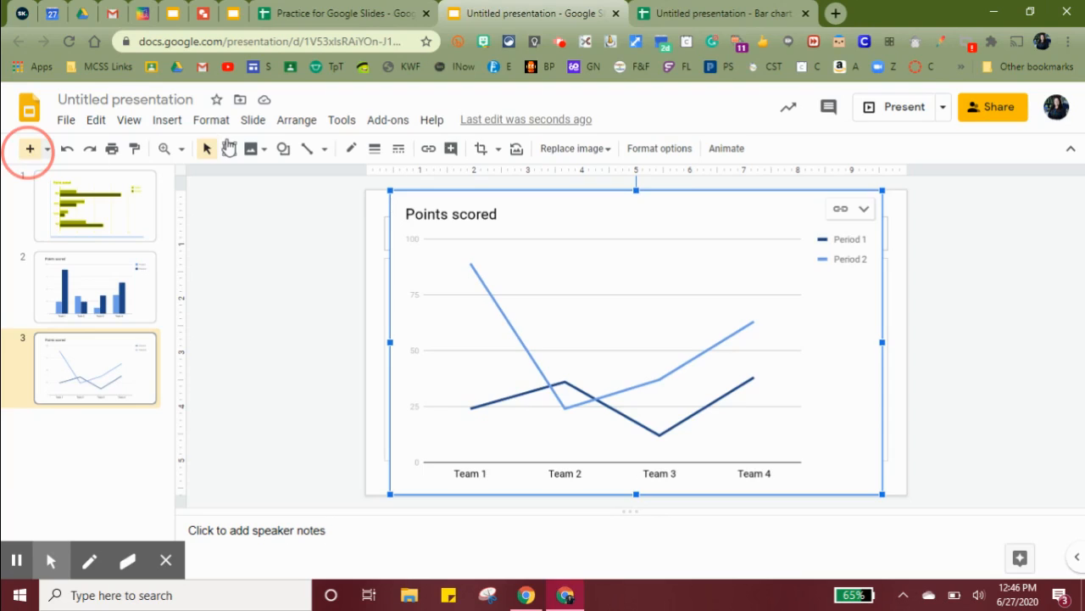
pyautogui.click(164, 121)
pyautogui.moveTo(223, 289)
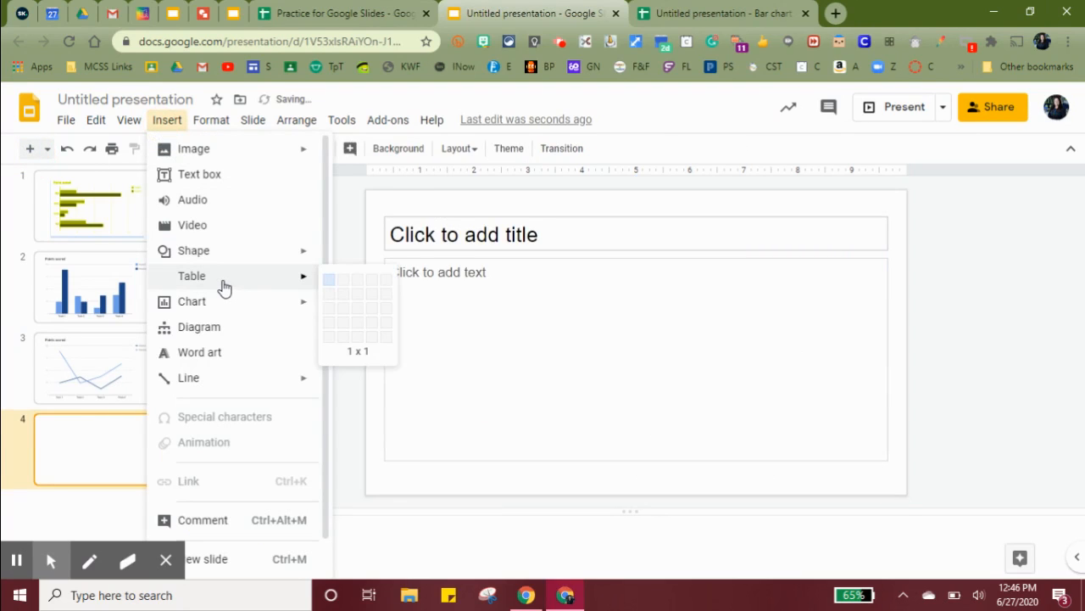
pyautogui.moveTo(243, 305)
pyautogui.click(383, 382)
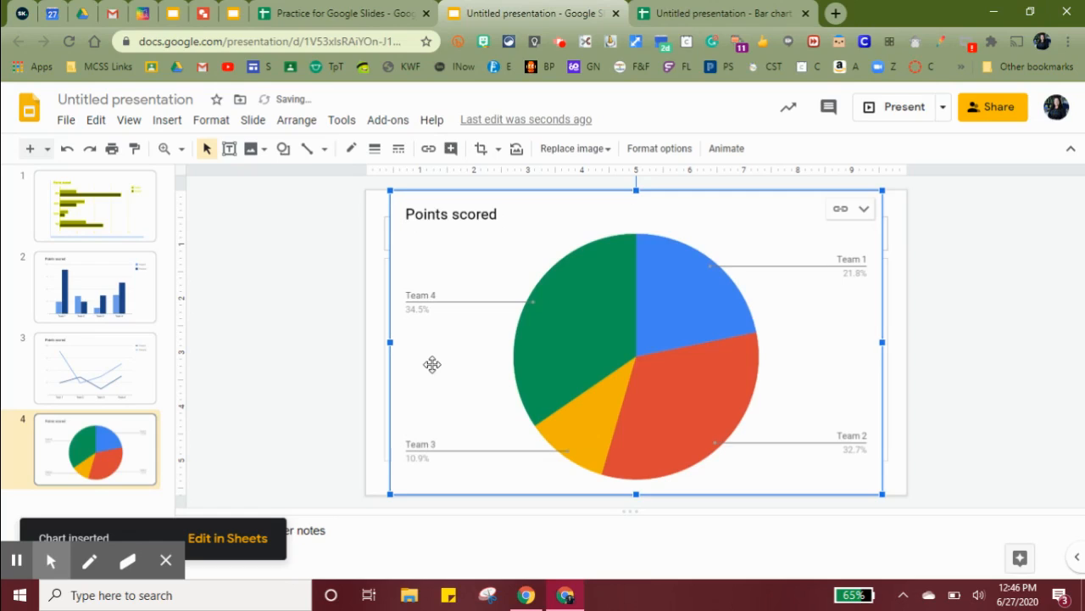
# Open the pie chart's source spreadsheet in Google Sheets.
pyautogui.click(864, 211)
pyautogui.click(803, 263)
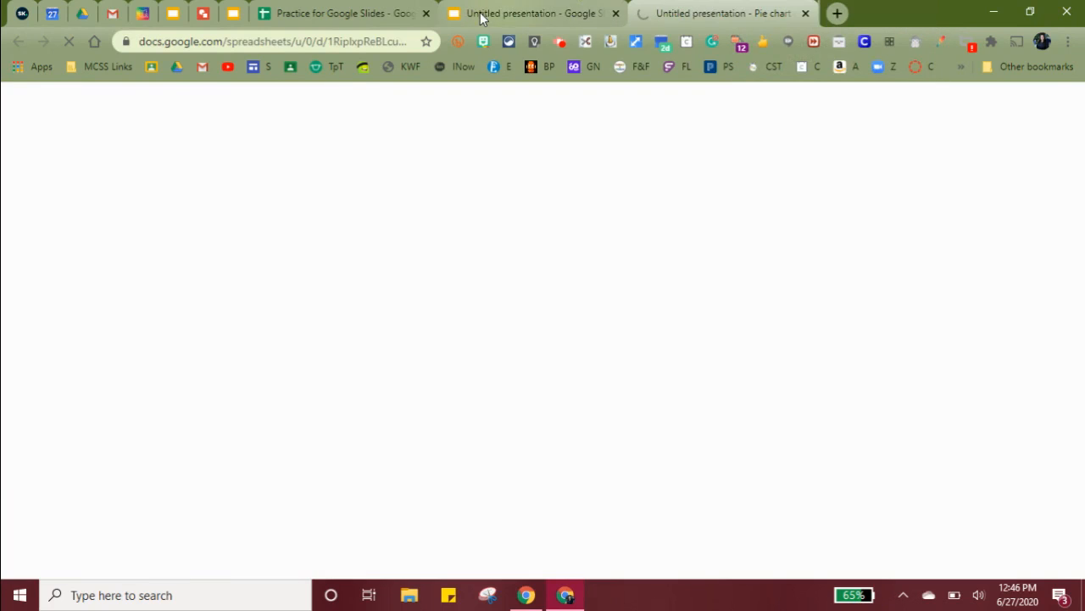
pyautogui.click(525, 17)
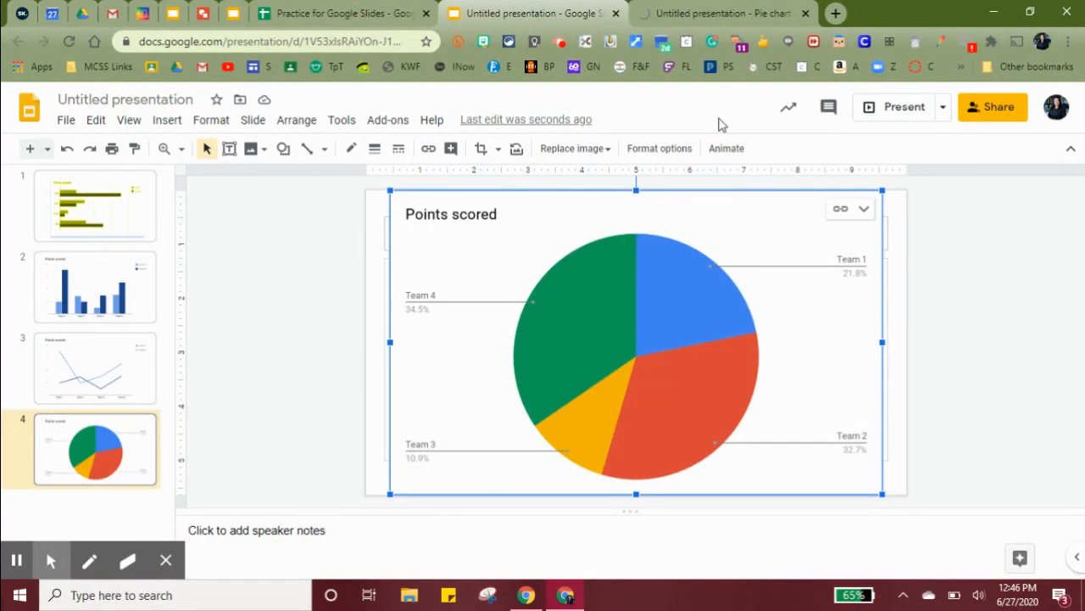
pyautogui.click(734, 13)
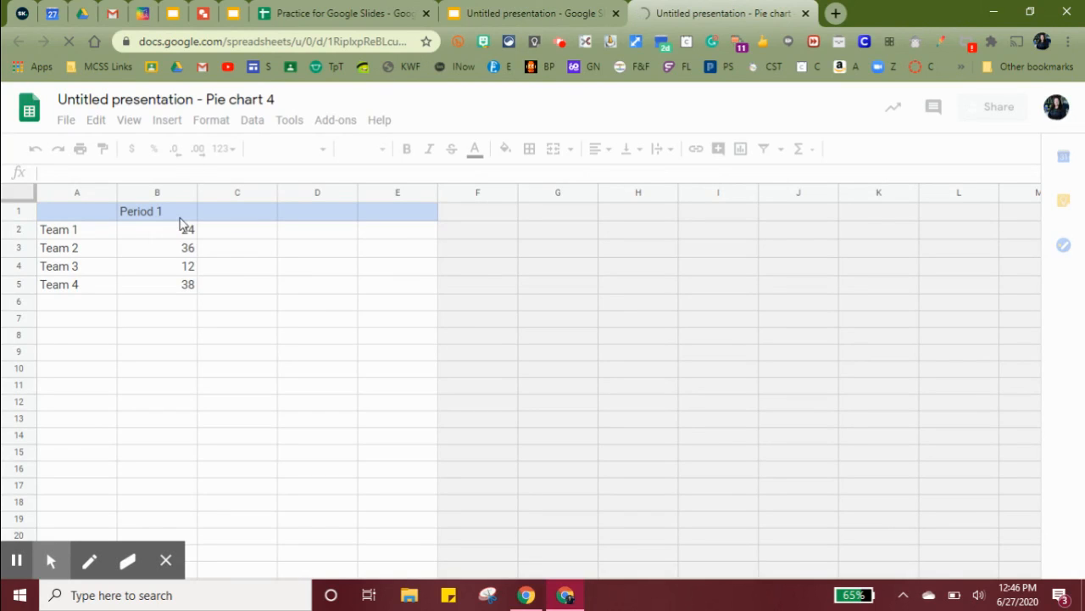
pyautogui.doubleClick(59, 235)
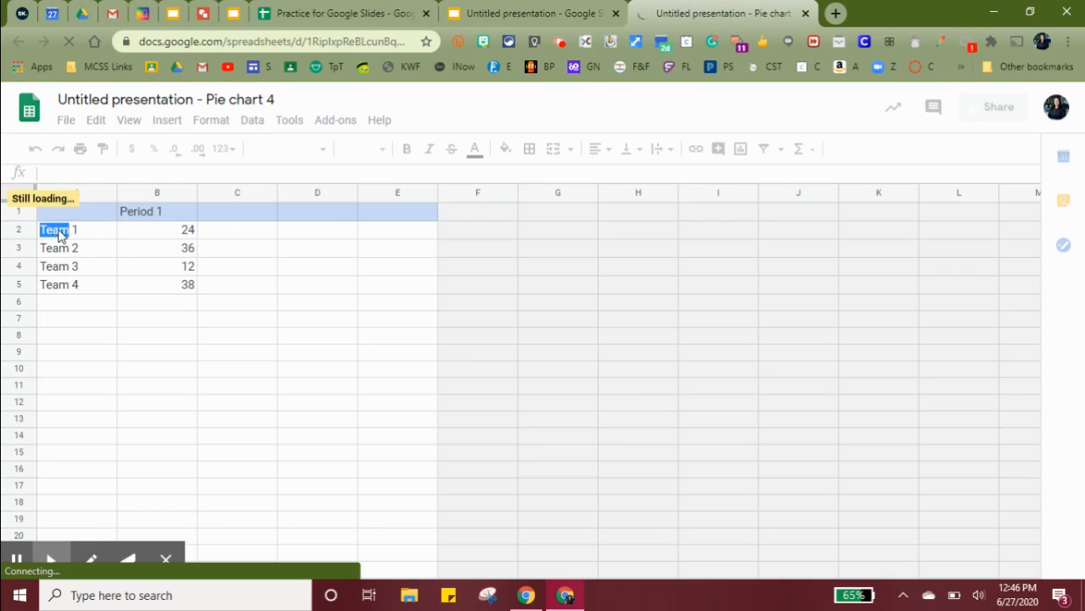
pyautogui.click(84, 229)
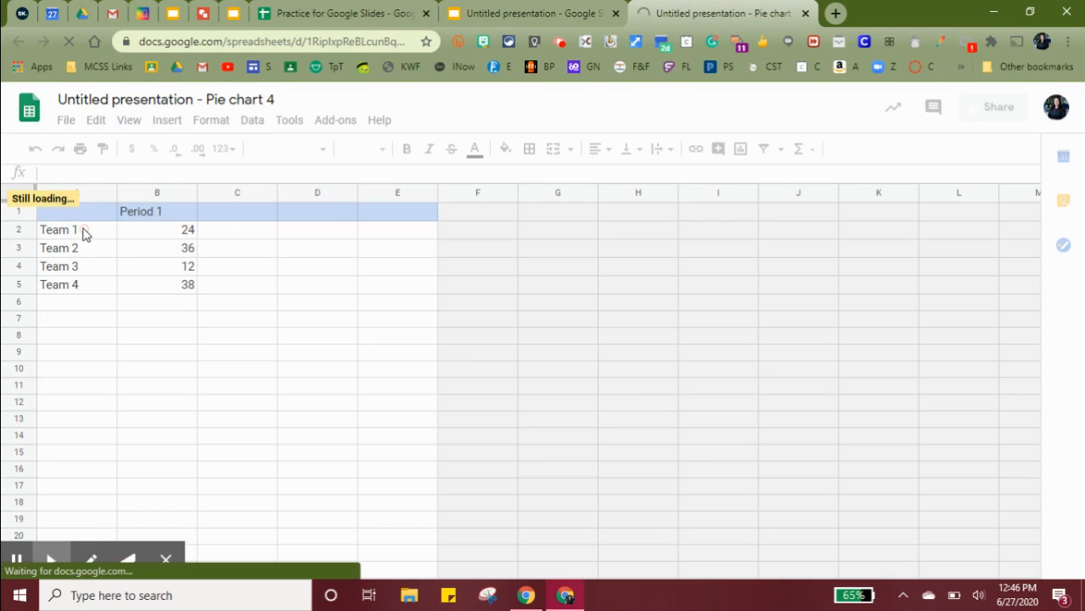
pyautogui.click(58, 301)
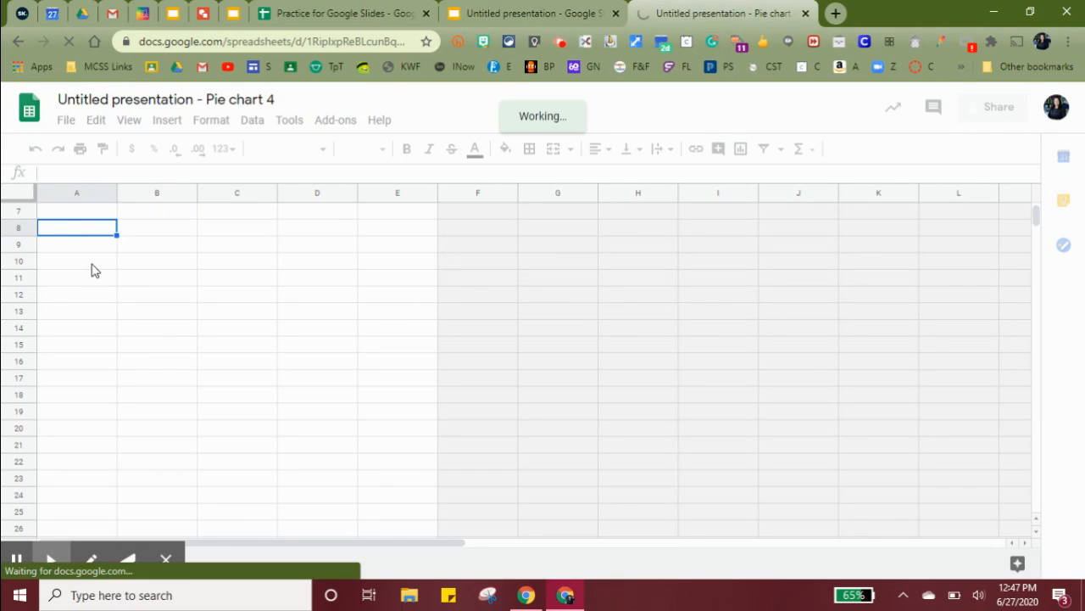
# Enter Team 5 in cell A12 and try to move it up to cell A6 below Team 4.
pyautogui.click(76, 308)
pyautogui.doubleClick(88, 296)
pyautogui.write('Team 5Team')
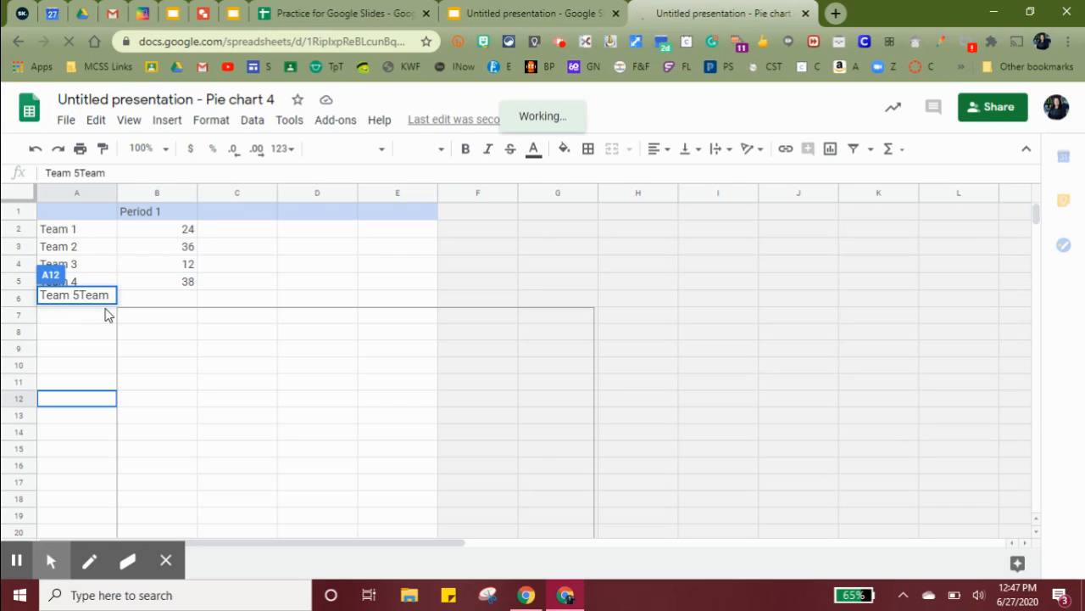
pyautogui.press('BackSpace')
pyautogui.press('BackSpace')
pyautogui.press('BackSpace')
pyautogui.press('BackSpace')
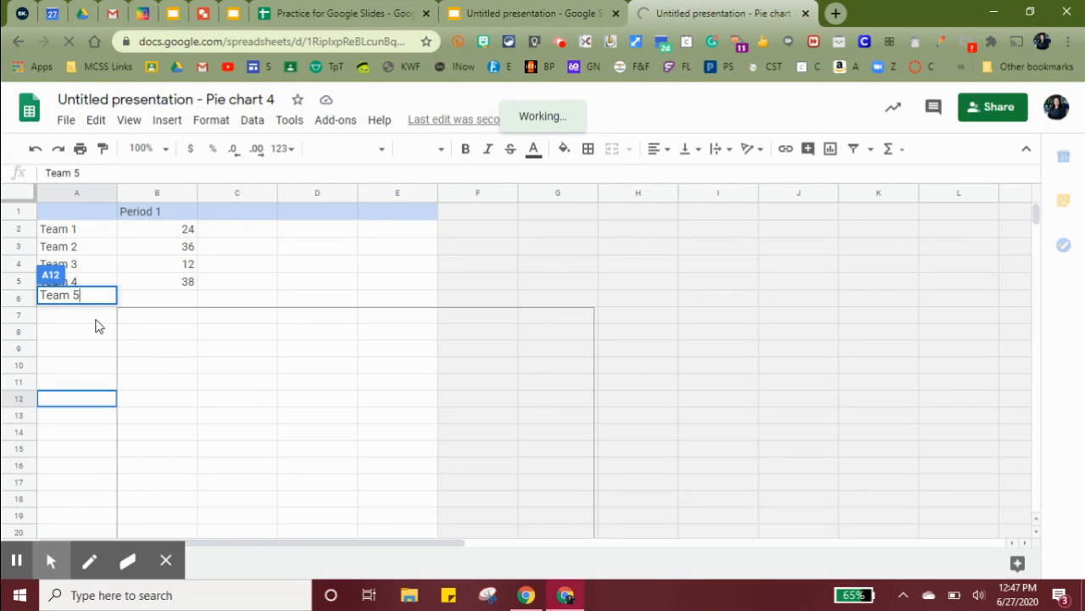
pyautogui.doubleClick(94, 318)
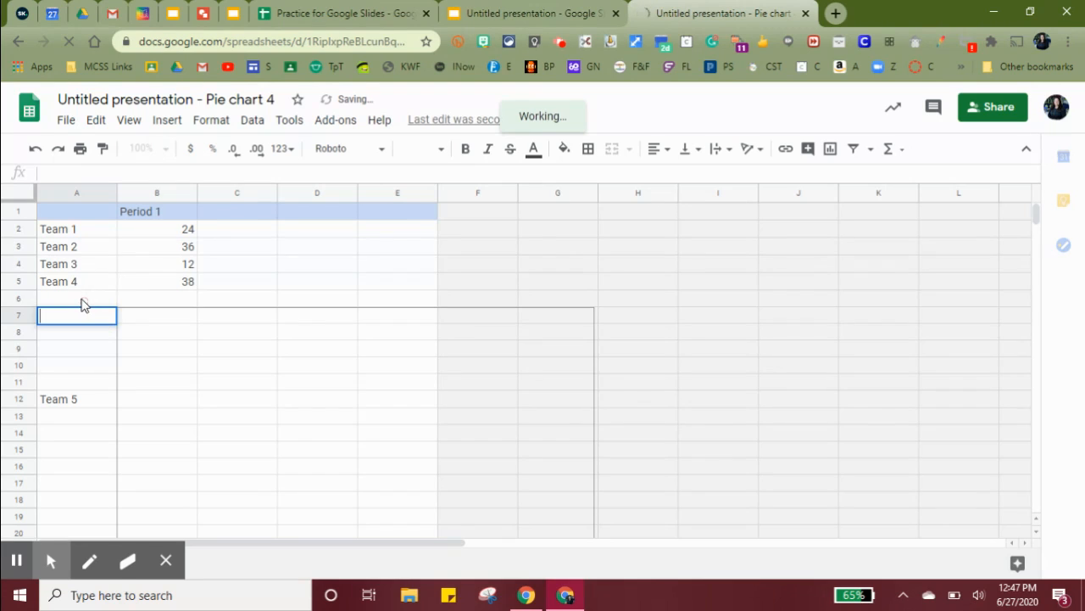
pyautogui.doubleClick(81, 299)
pyautogui.moveTo(77, 402); pyautogui.dragTo(70, 301)
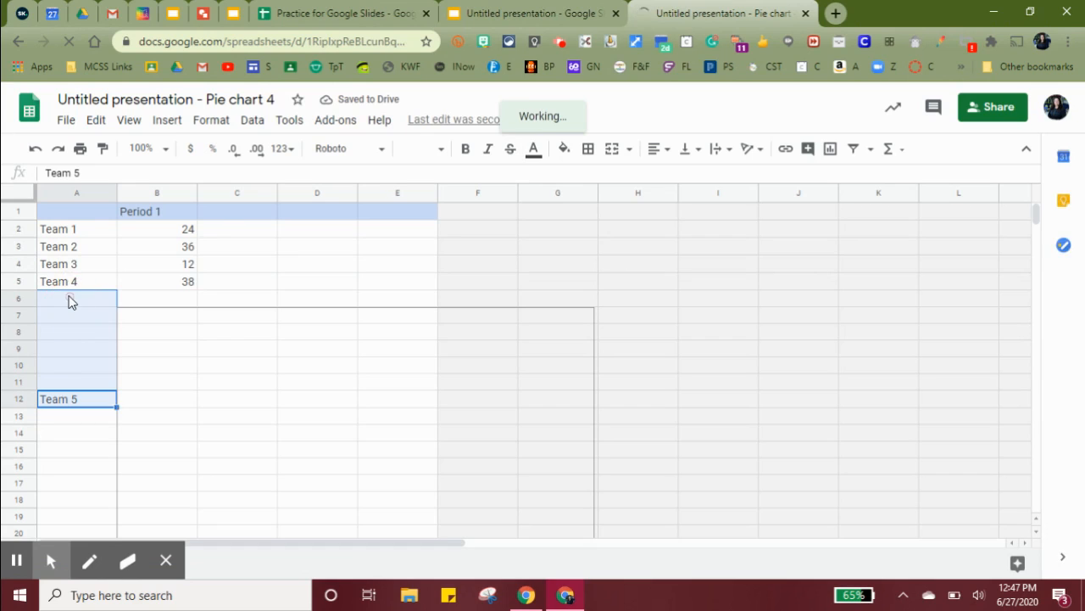
# Add the labels Team 5 in cell A6 and Team 6 in cell A7.
pyautogui.click(70, 301)
pyautogui.write('Team')
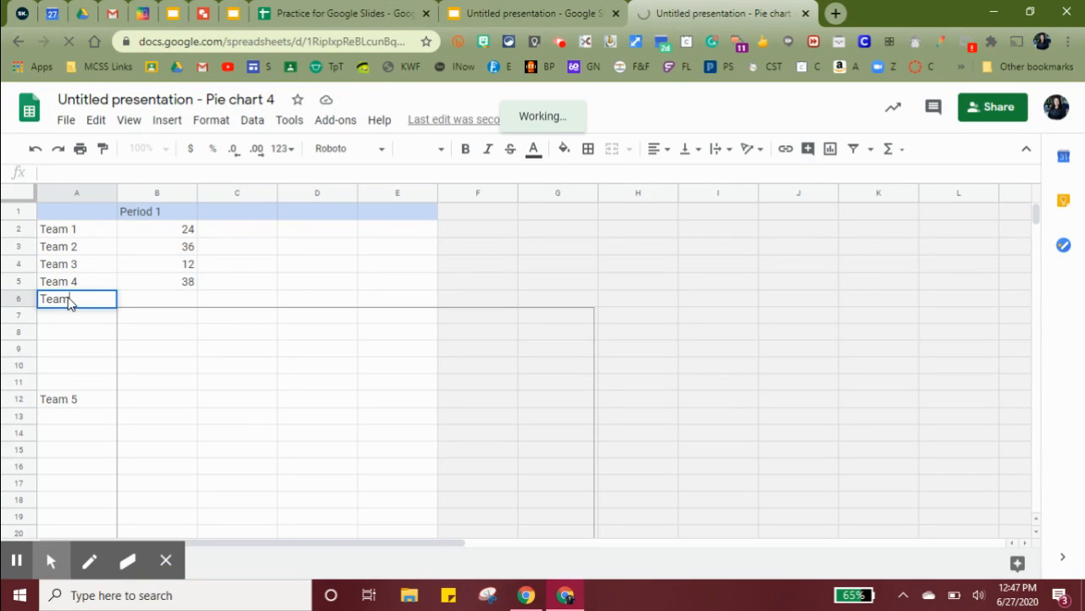
pyautogui.write(' 5')
pyautogui.press('Return')
pyautogui.write('Team ')
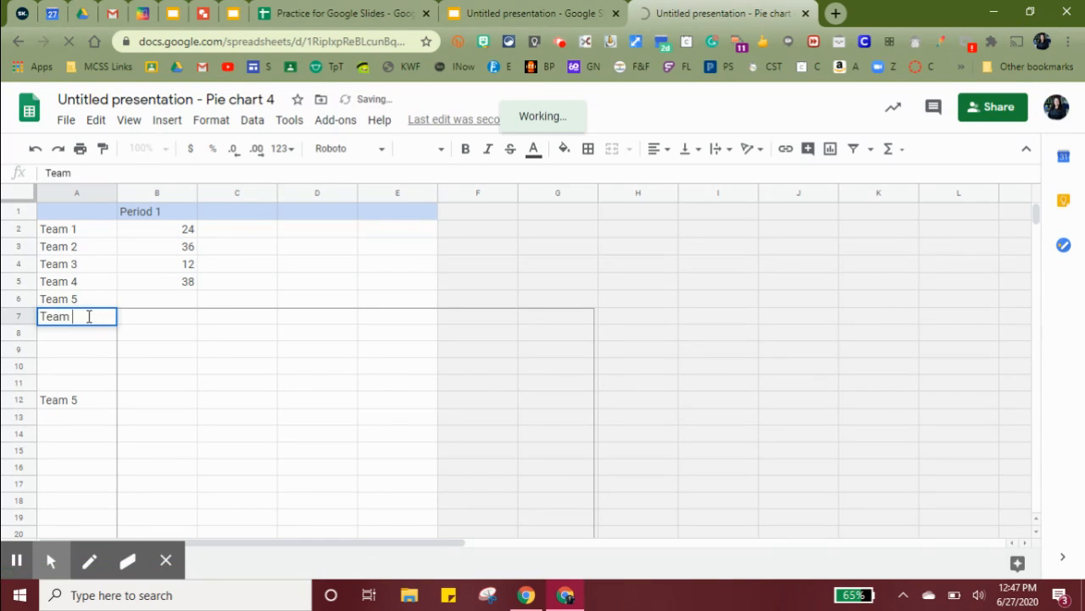
pyautogui.write('6')
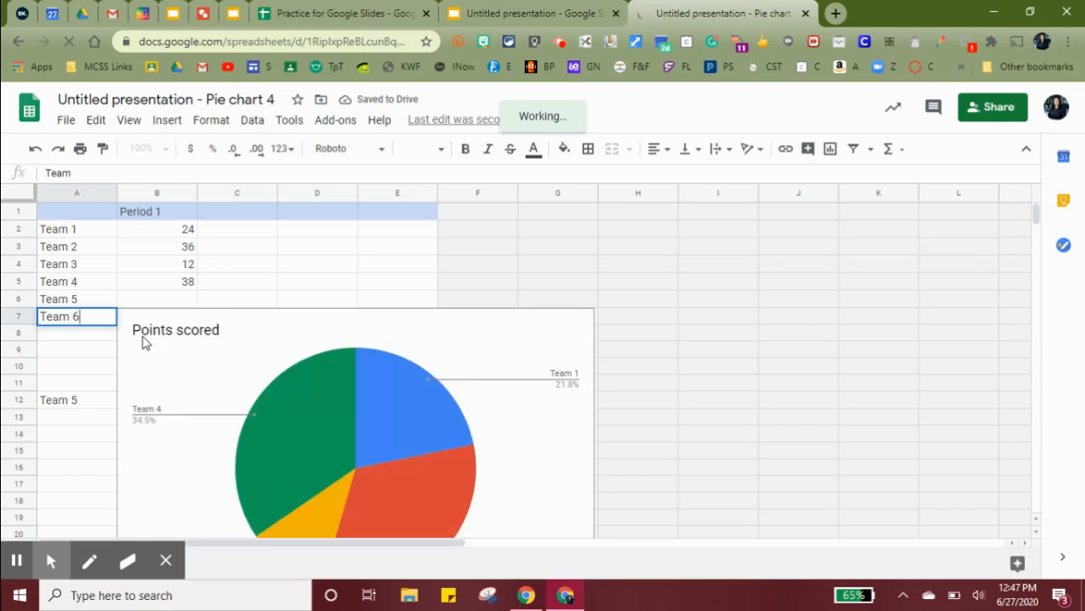
# Clear the stray Team 5 label from cell A12.
pyautogui.doubleClick(83, 400)
pyautogui.press('BackSpace')
pyautogui.press('BackSpace')
pyautogui.press('BackSpace')
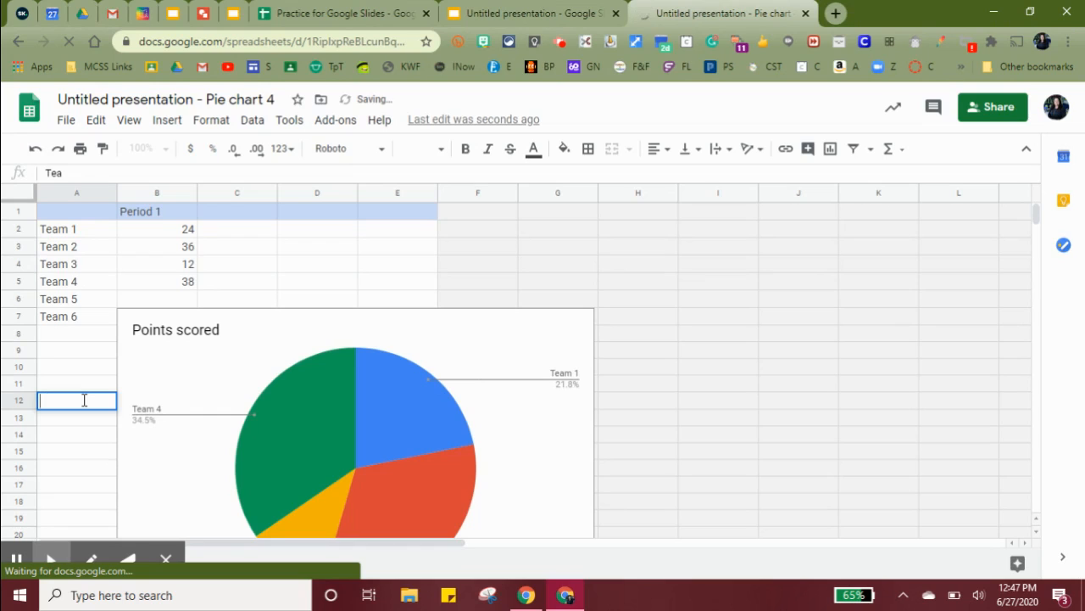
# Move the Points scored pie chart to the empty area beside the data so the Team 5 and Team 6 cells are uncovered.
pyautogui.click(252, 324)
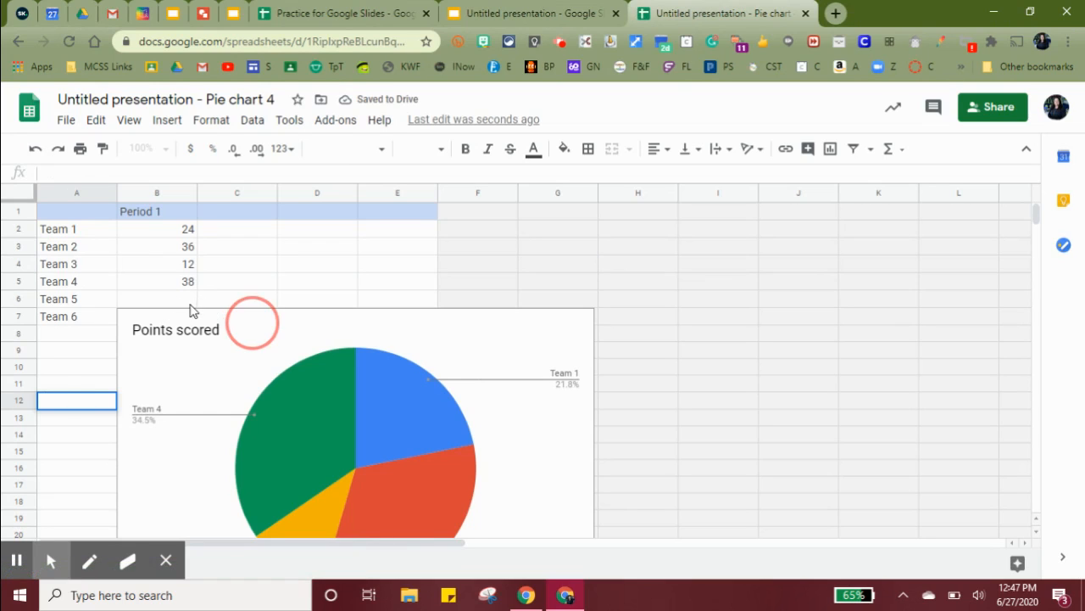
pyautogui.scroll(-1, 191, 309)
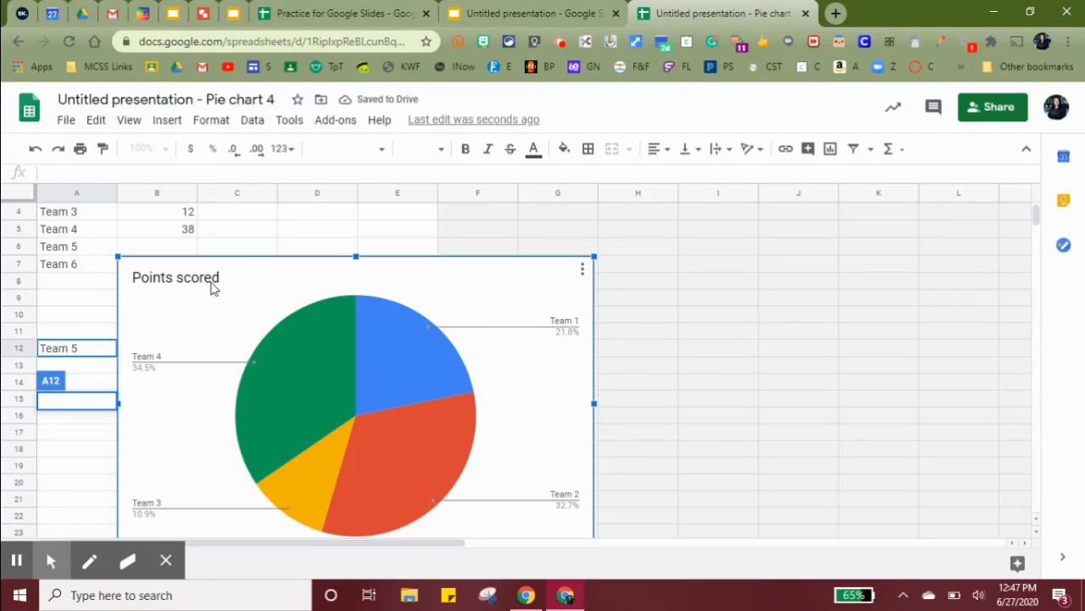
pyautogui.moveTo(314, 282); pyautogui.dragTo(391, 269)
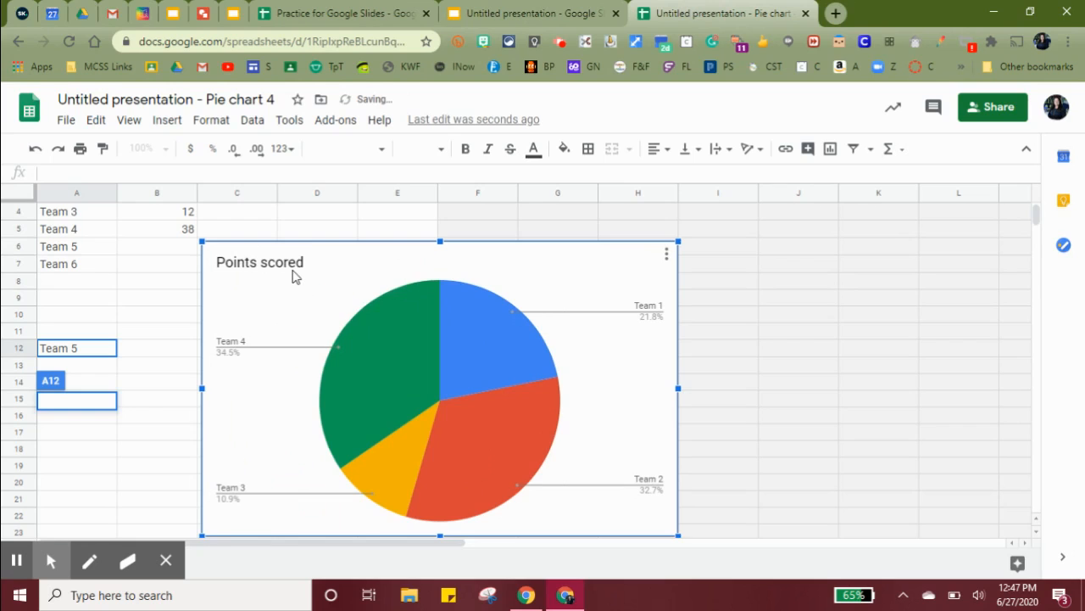
pyautogui.moveTo(292, 276); pyautogui.dragTo(581, 293)
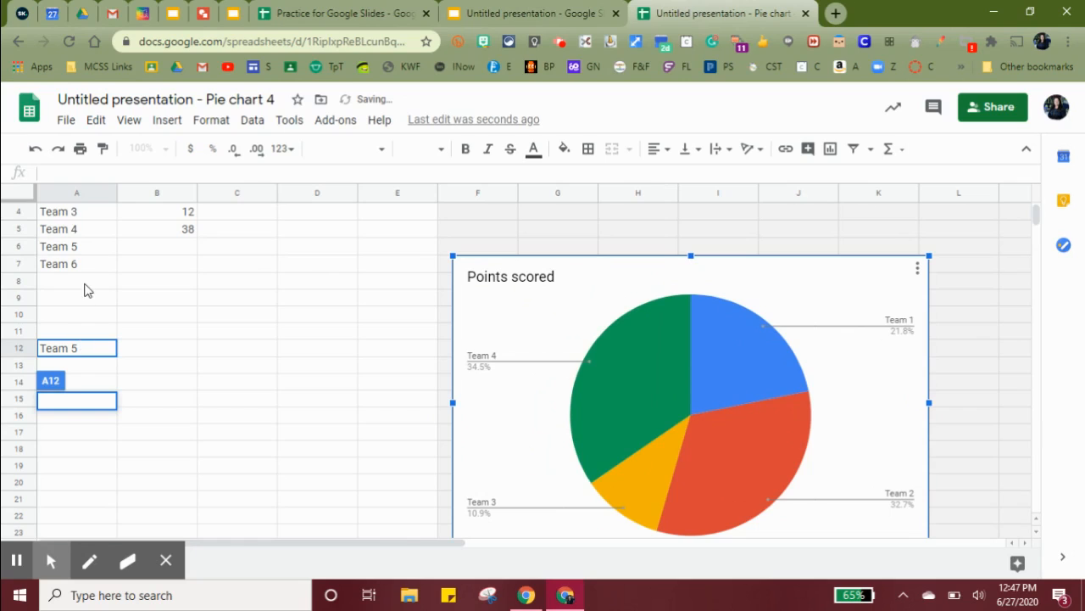
pyautogui.click(109, 356)
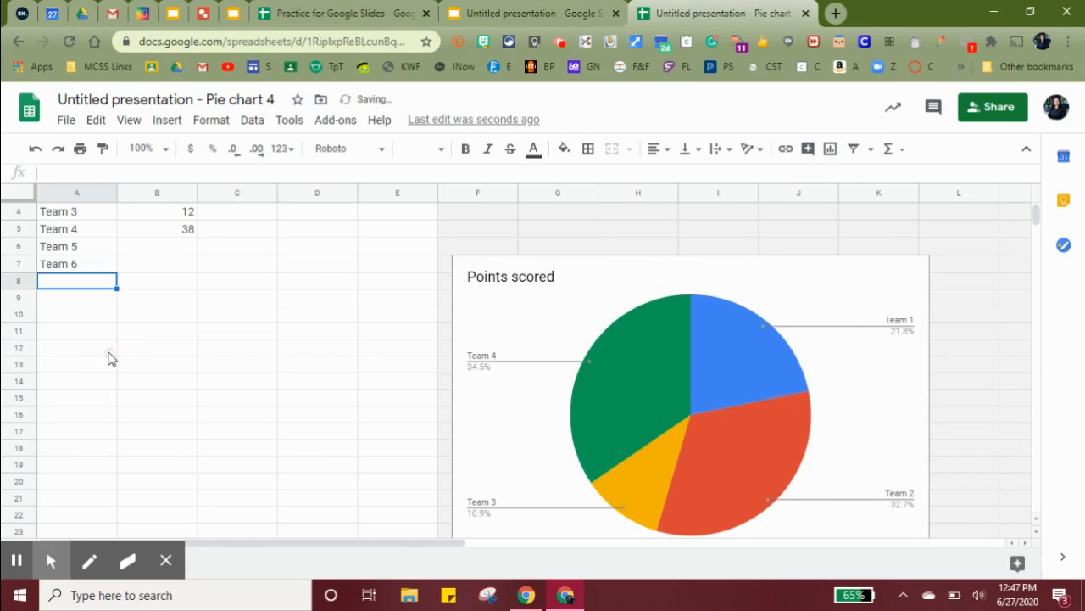
# Enter the Period 1 values 15 for Team 5 in cell B6 and 10 for Team 6 in cell B7.
pyautogui.click(184, 250)
pyautogui.write('15')
pyautogui.press('Return')
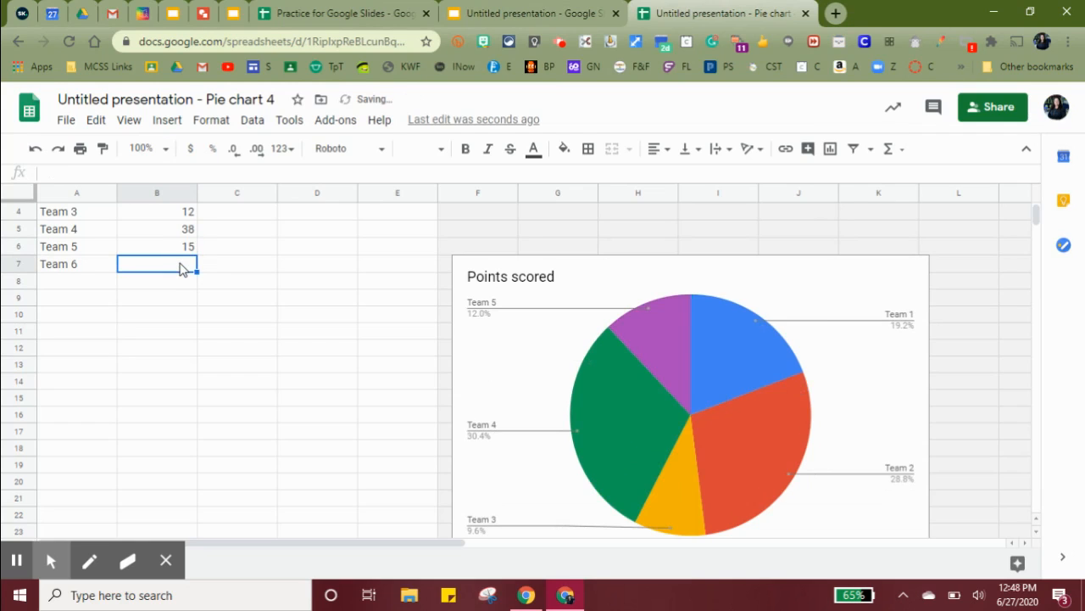
pyautogui.write('7')
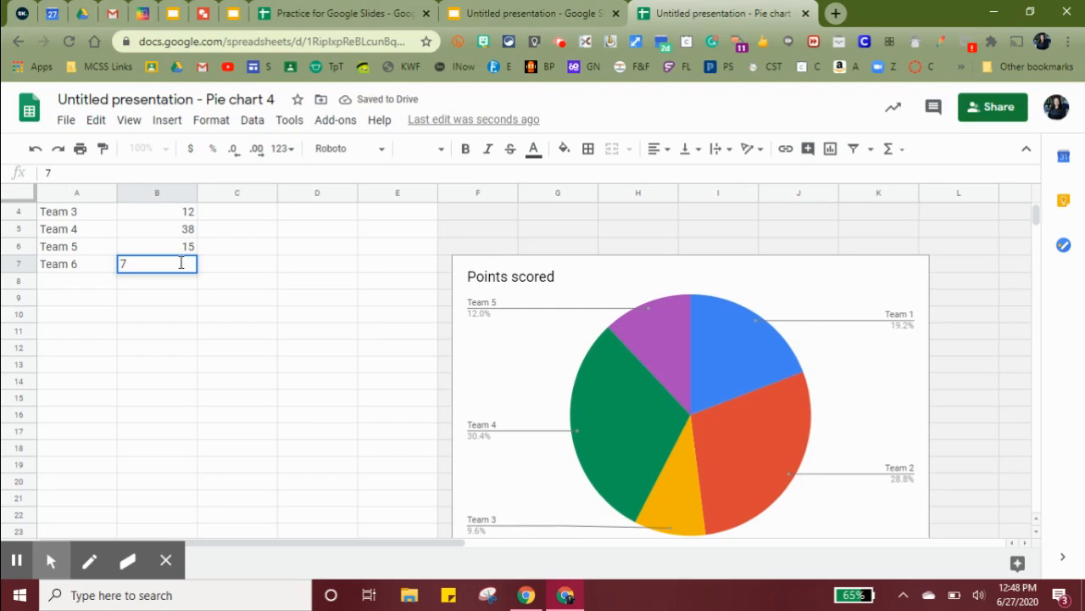
pyautogui.press('BackSpace')
pyautogui.write('10')
pyautogui.press('Return')
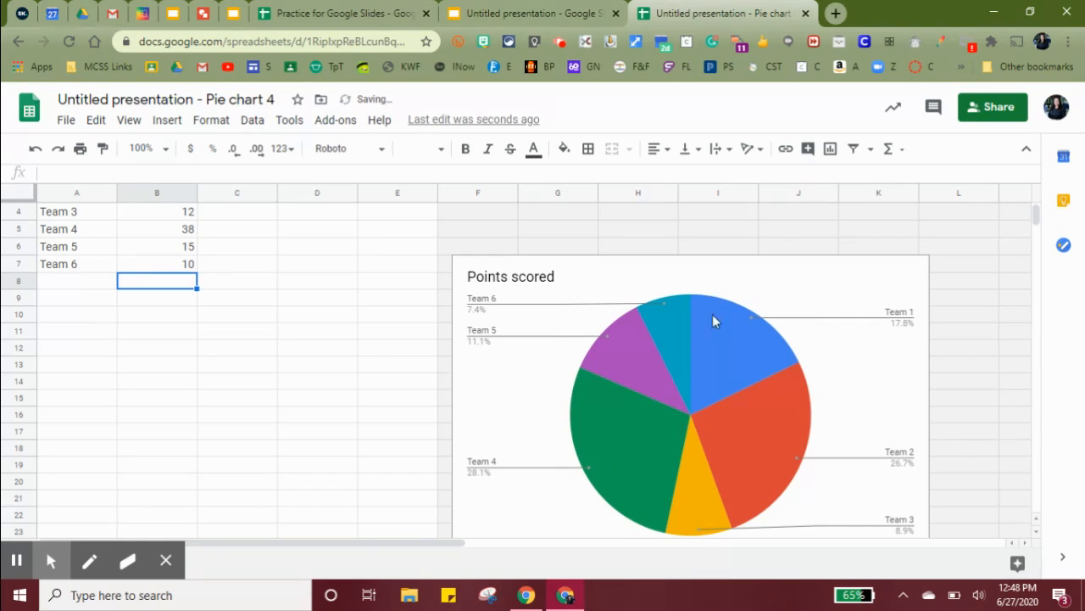
# Switch back to the Google Slides presentation and update the linked pie chart with the edited spreadsheet data.
pyautogui.click(504, 12)
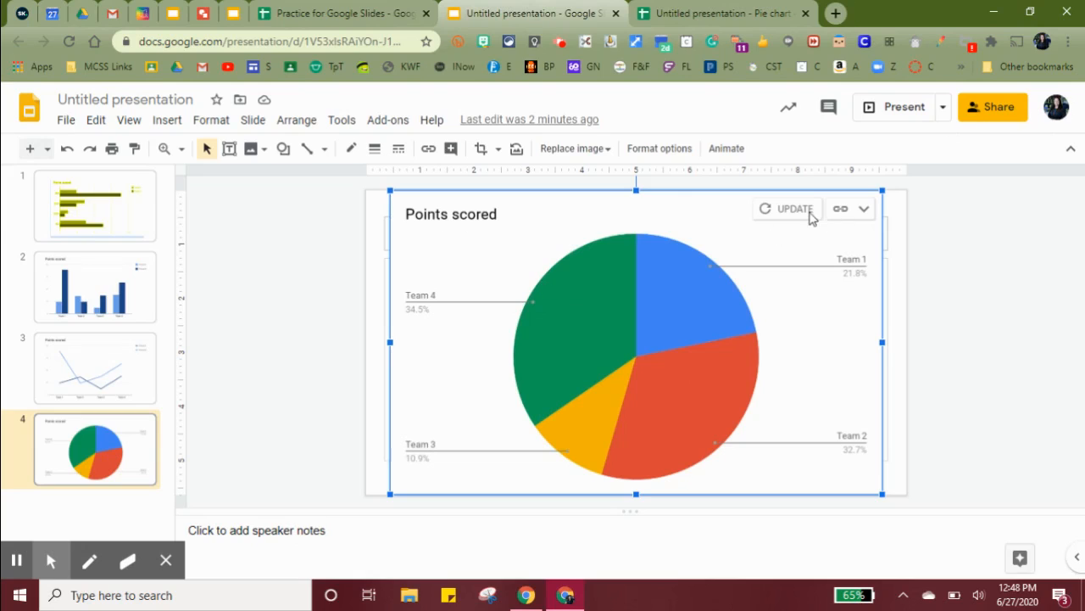
pyautogui.click(788, 209)
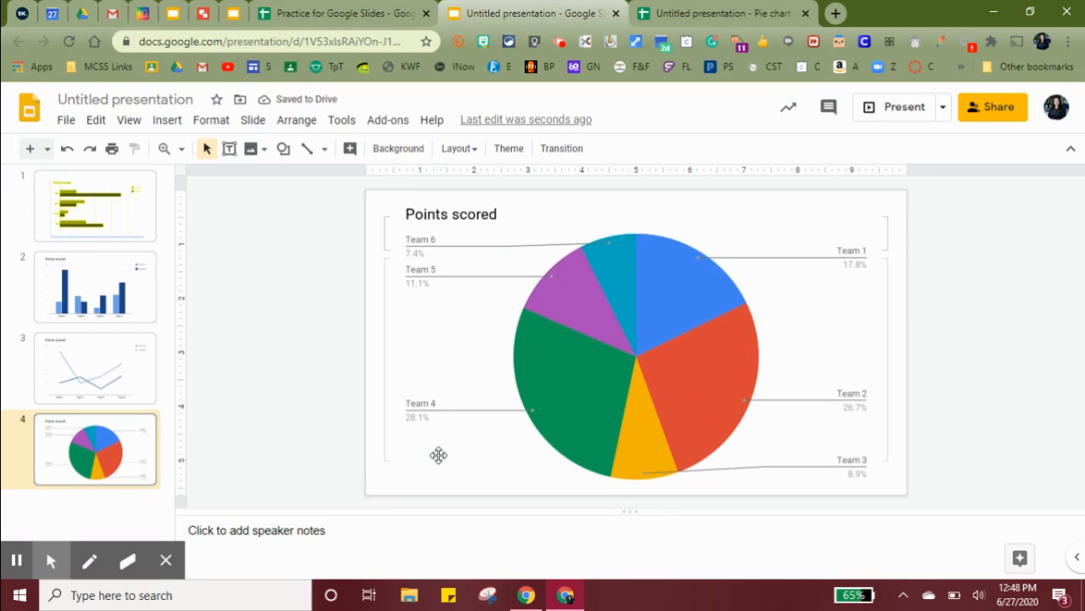
# Import the # Ordered vs. Food bar chart from the Practice for Google Slides spreadsheet with its link kept, and enlarge it over most of slide 4.
pyautogui.click(167, 121)
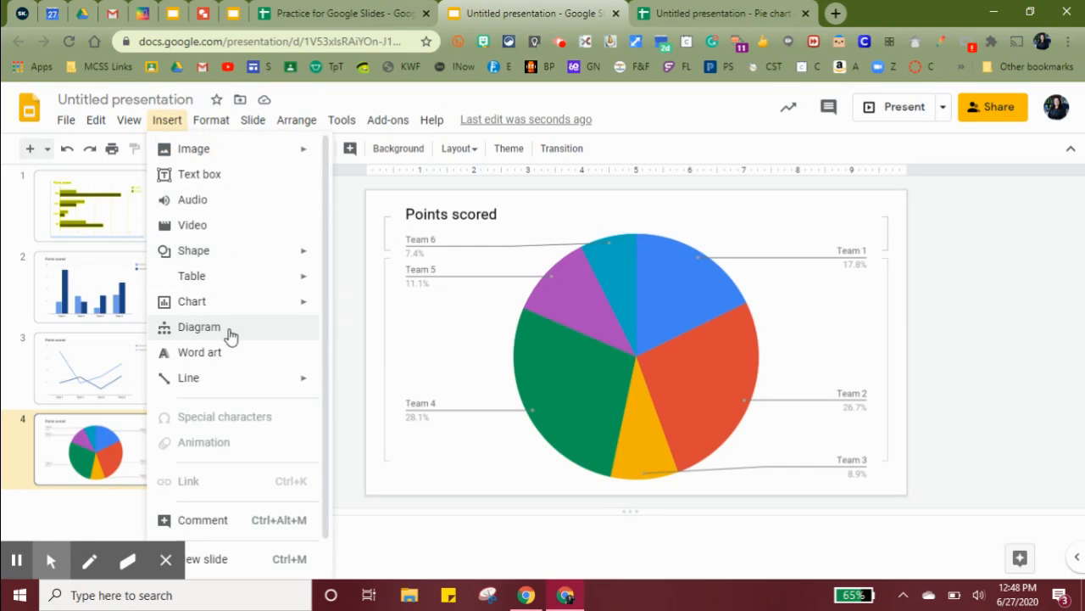
pyautogui.moveTo(232, 307)
pyautogui.click(399, 434)
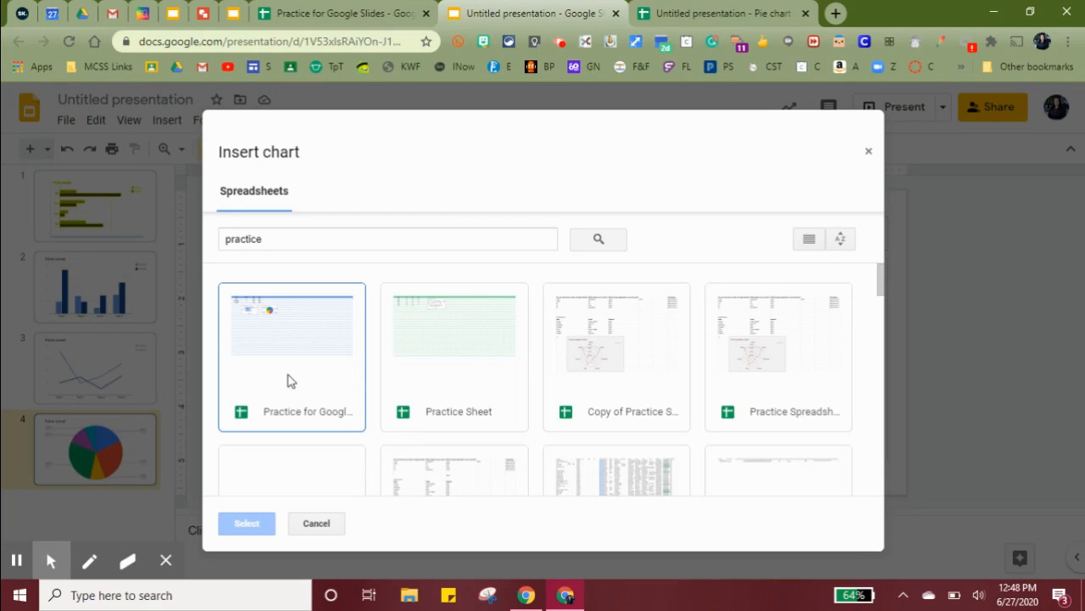
pyautogui.click(274, 331)
pyautogui.click(274, 331)
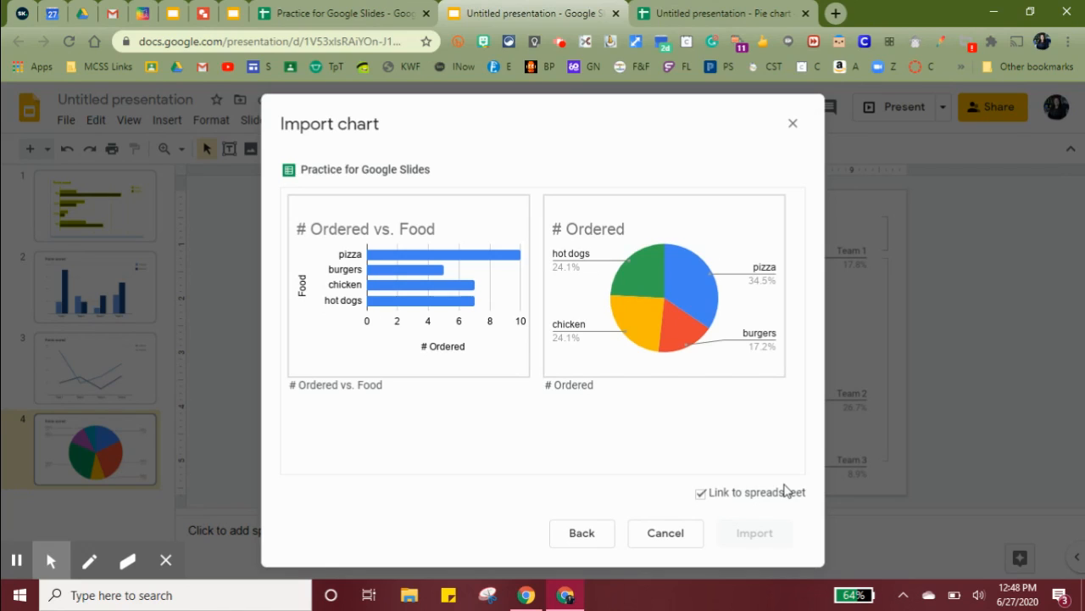
pyautogui.click(466, 282)
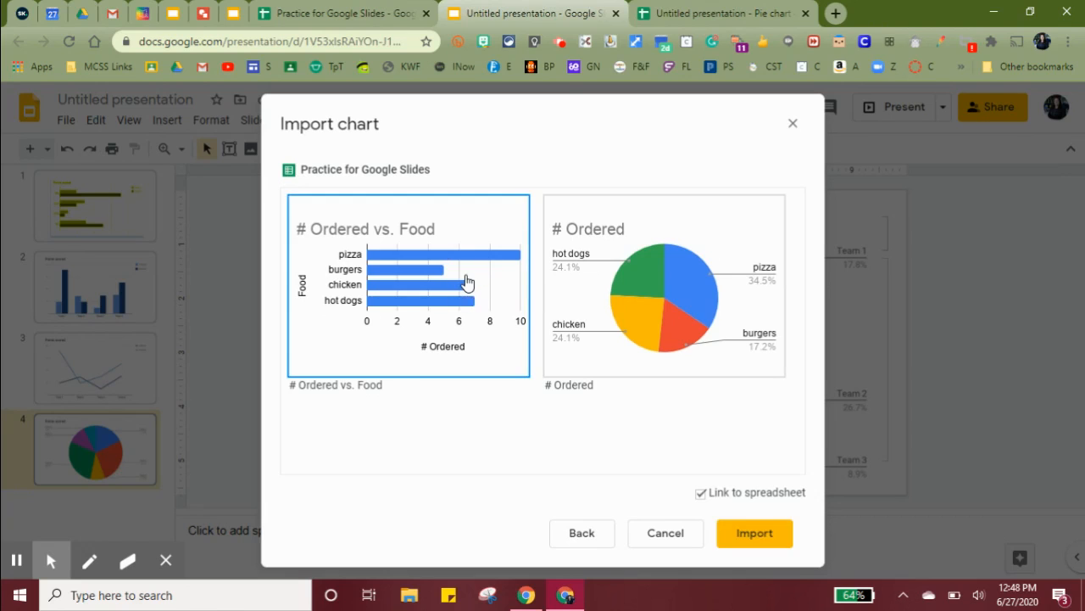
pyautogui.click(755, 534)
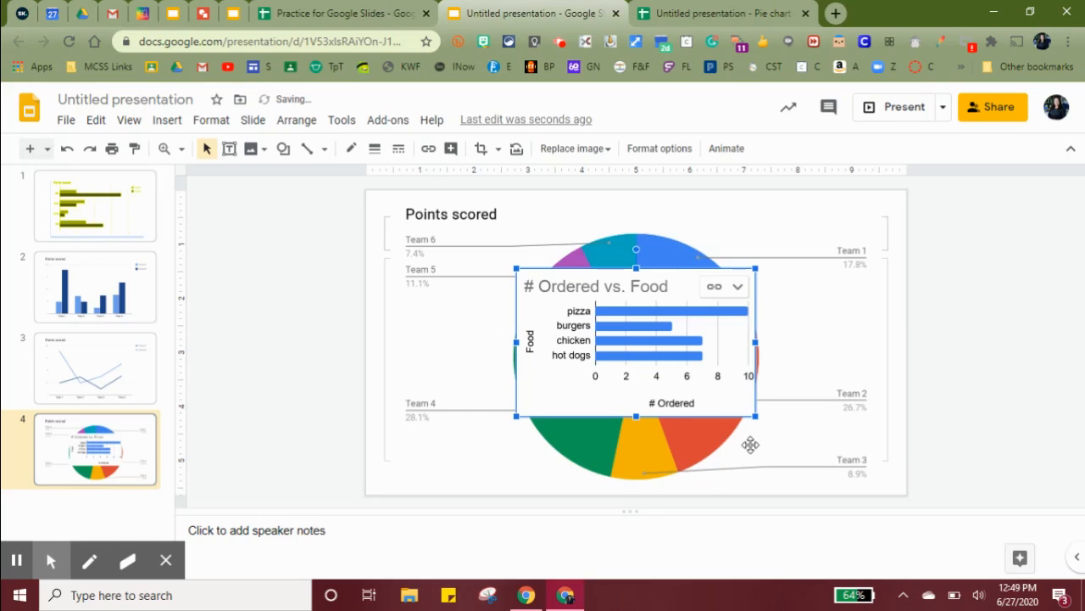
pyautogui.moveTo(755, 416); pyautogui.dragTo(843, 471)
pyautogui.moveTo(494, 261); pyautogui.dragTo(419, 208)
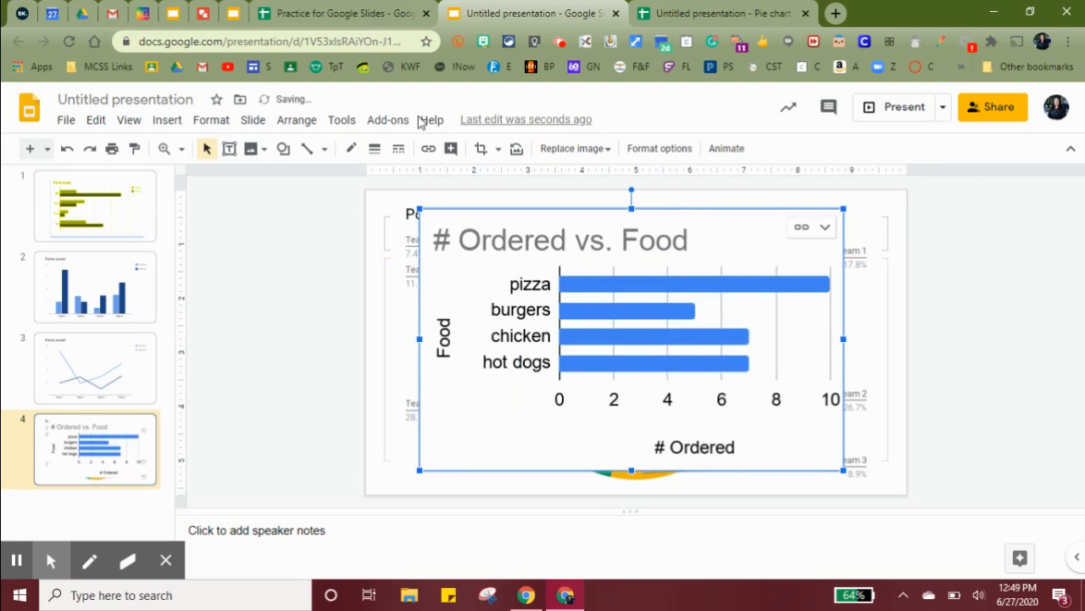
# Examine the imported chart's source data in the Practice for Google Slides spreadsheet, and return to the presentation.
pyautogui.click(293, 15)
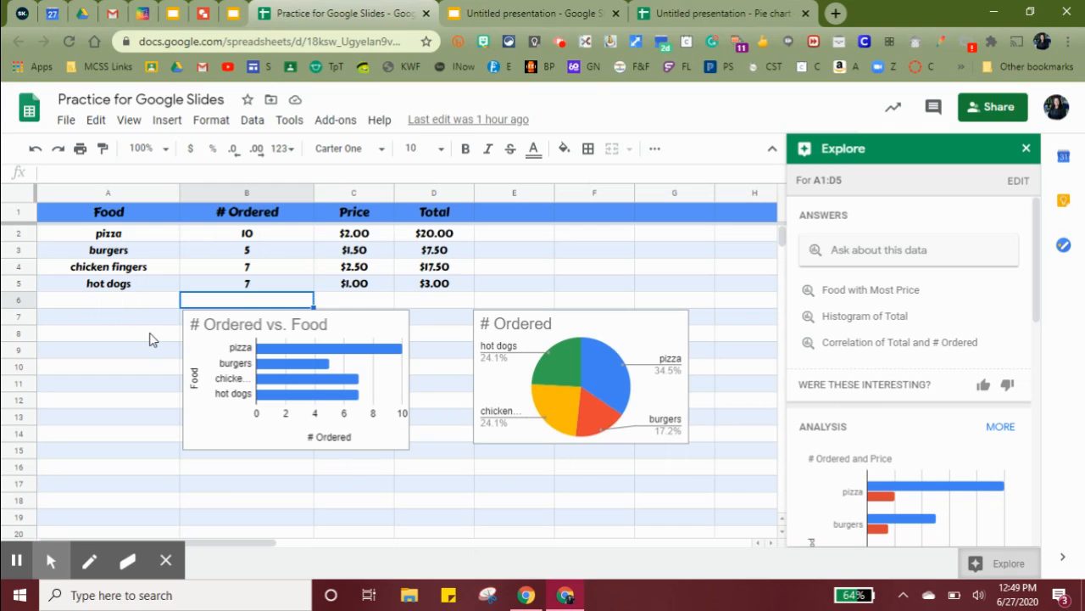
pyautogui.click(511, 19)
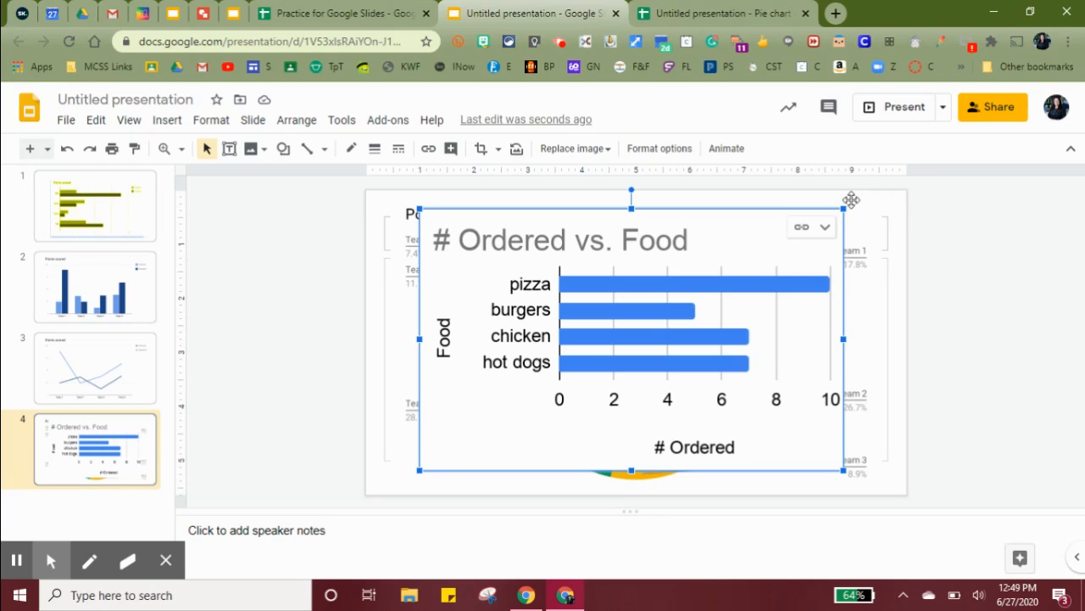
# Shrink the imported # Ordered vs. Food chart and remove it from slide 4.
pyautogui.moveTo(844, 206); pyautogui.dragTo(686, 307)
pyautogui.rightClick(563, 395)
pyautogui.click(640, 148)
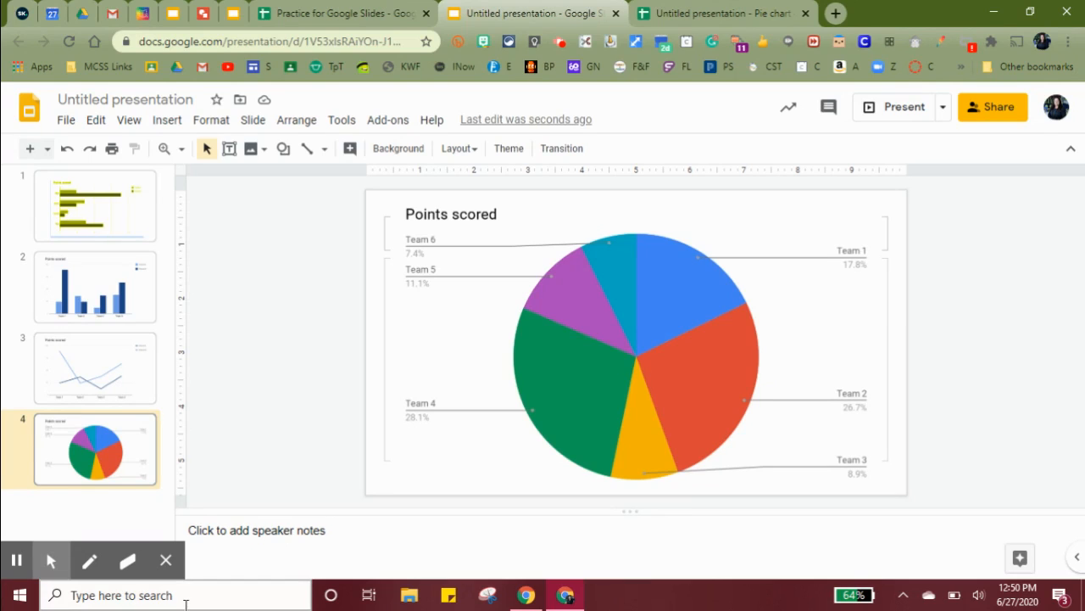
pyautogui.press('Up')
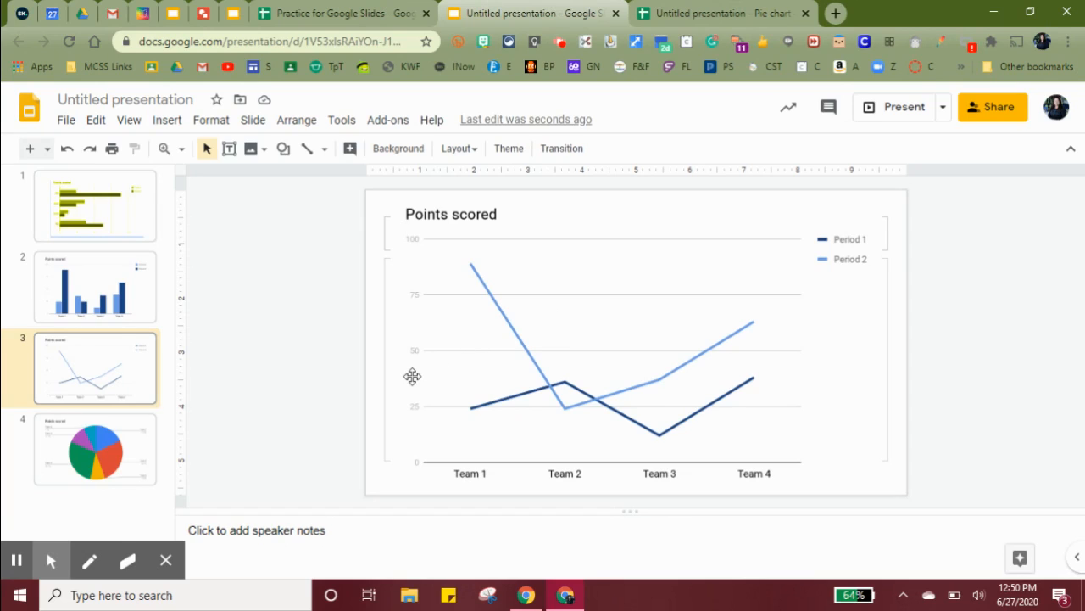
pyautogui.click(169, 121)
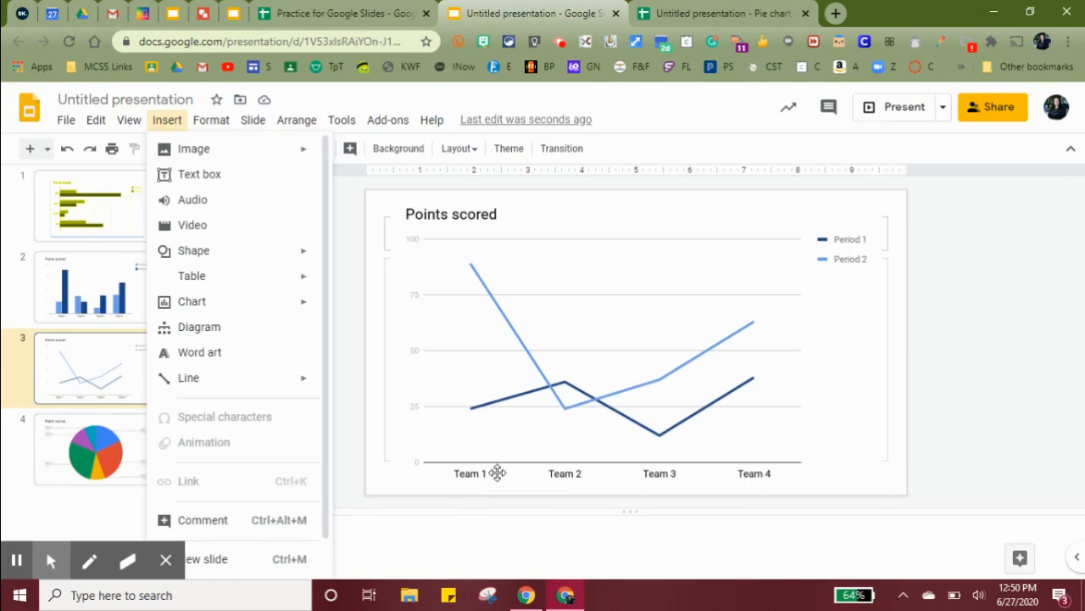
pyautogui.click(959, 346)
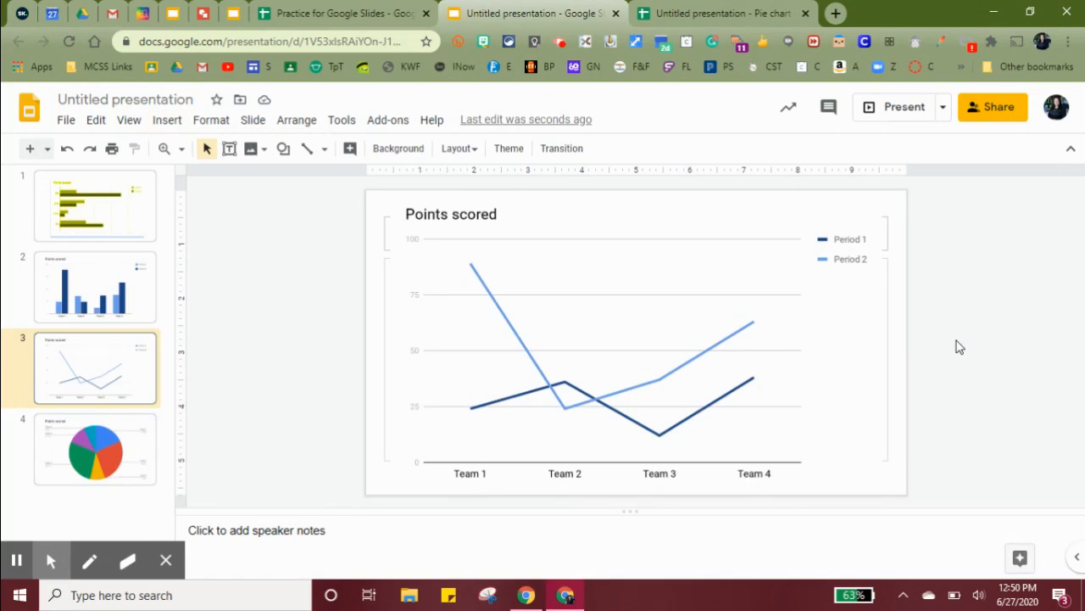